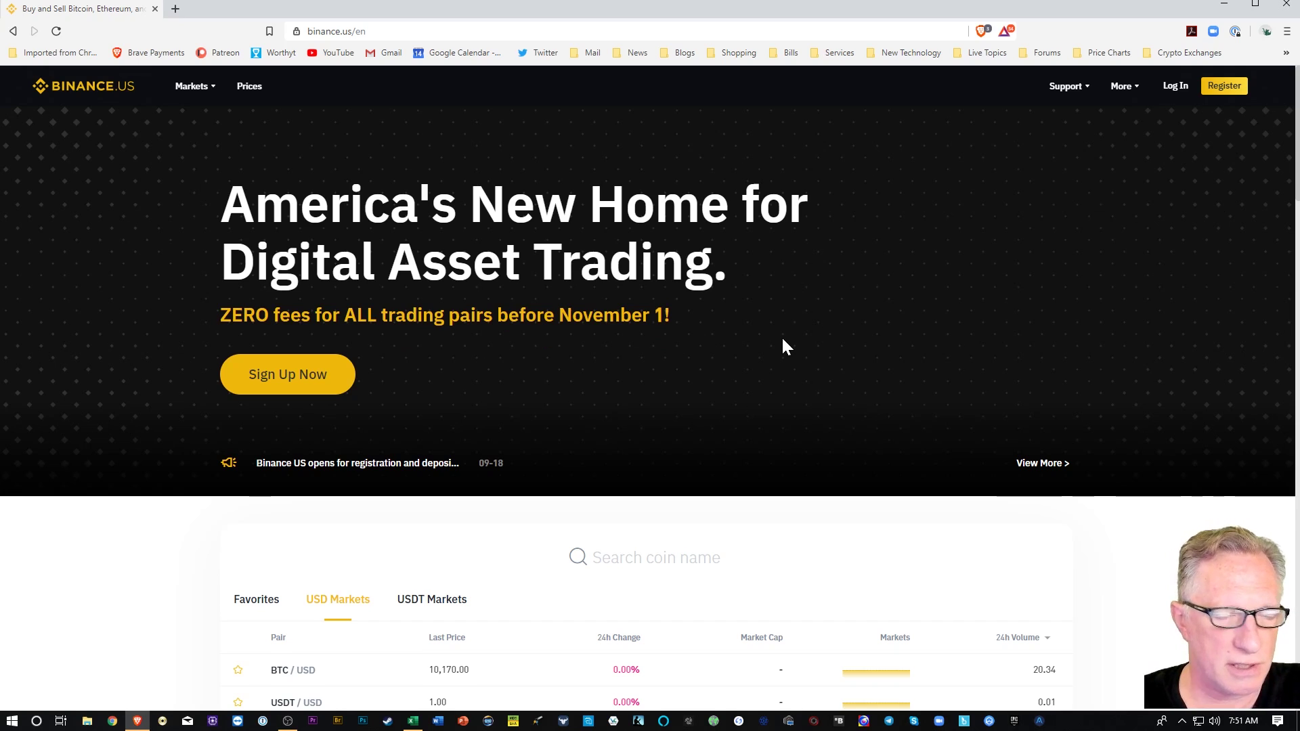
Go to the Register page from the Binance.US homepage to create a free account
{"action": "left_click", "coordinate": [1224, 86]}
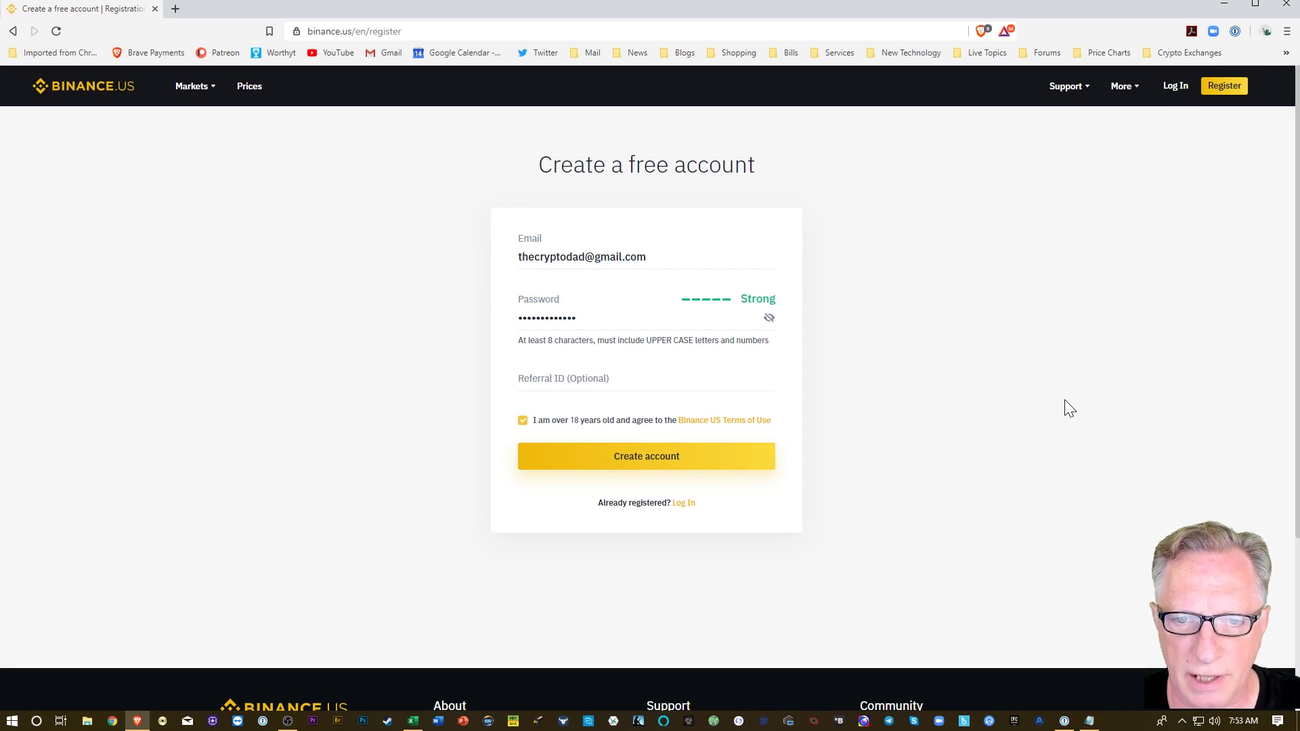
Submit the filled-in registration form and solve the slider puzzle check
{"action": "left_click", "coordinate": [650, 466]}
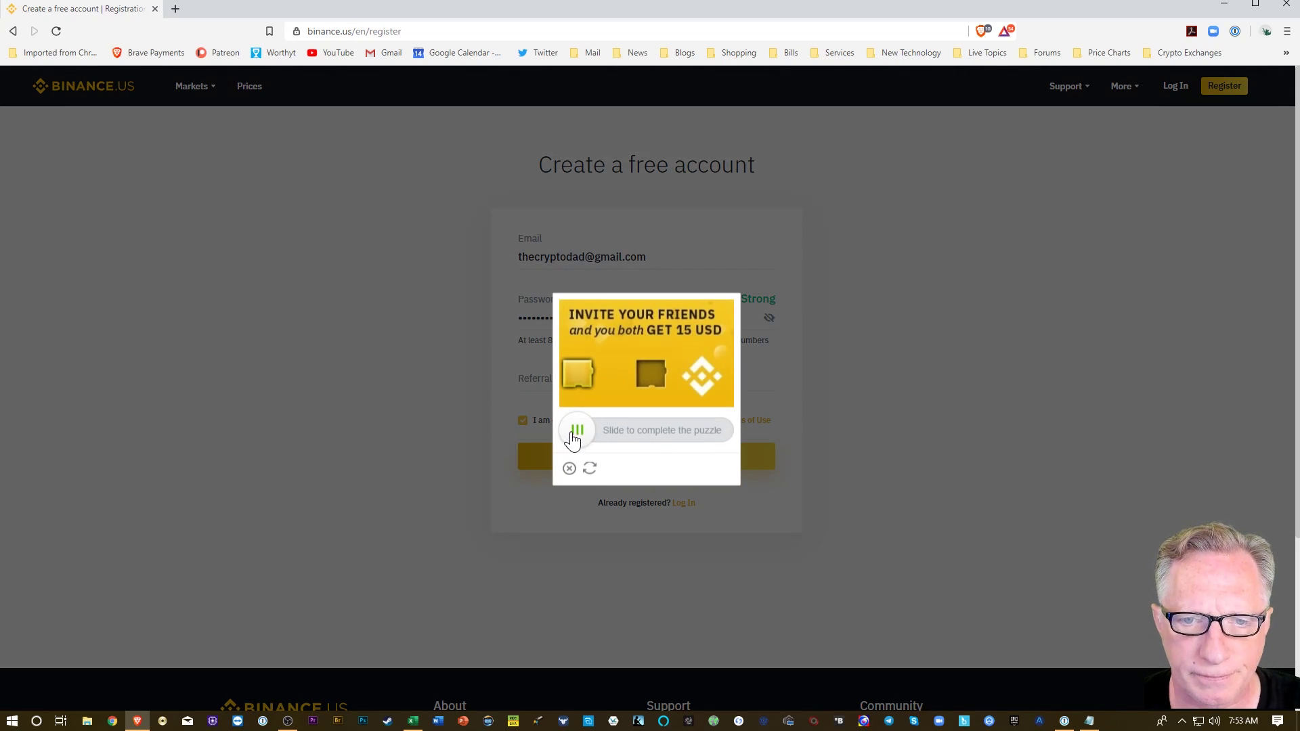
{"action": "left_click_drag", "start_coordinate": [574, 434], "coordinate": [664, 438]}
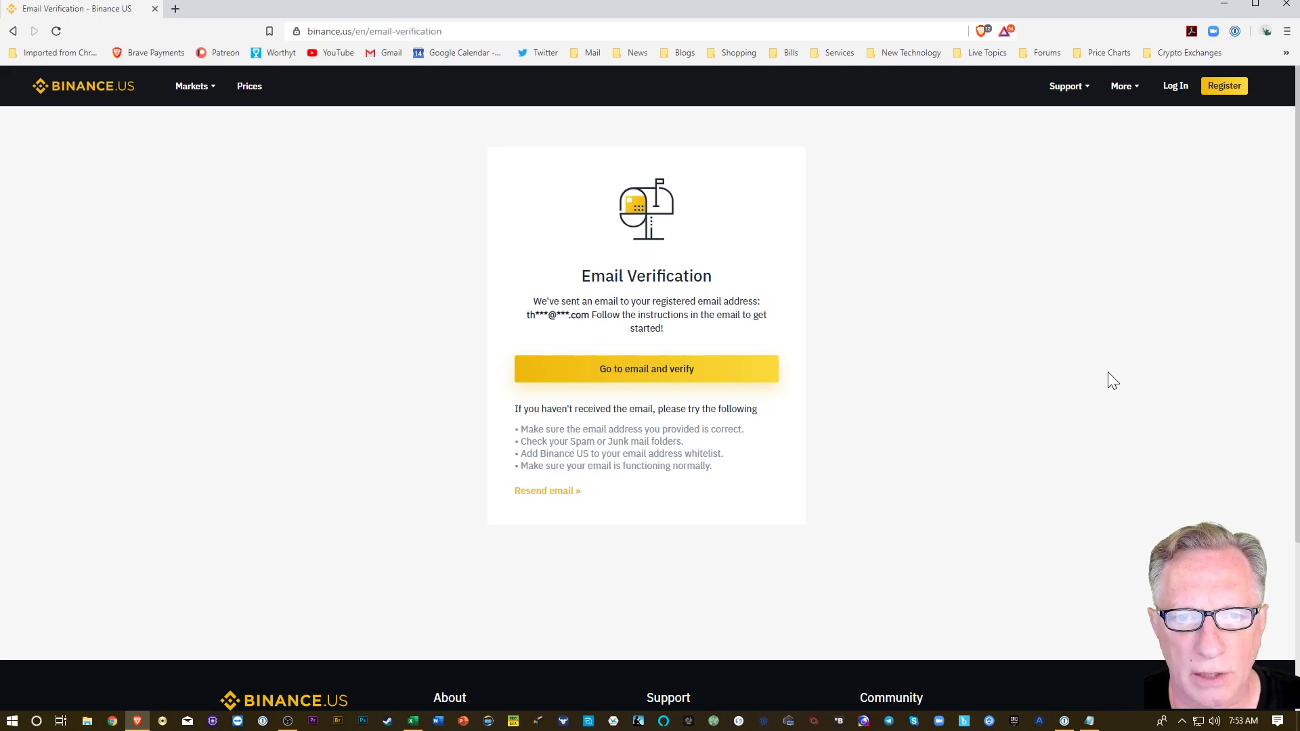
In a new tab, open Gmail and confirm the Binance US email address from the confirmation message
{"action": "left_click", "coordinate": [175, 9]}
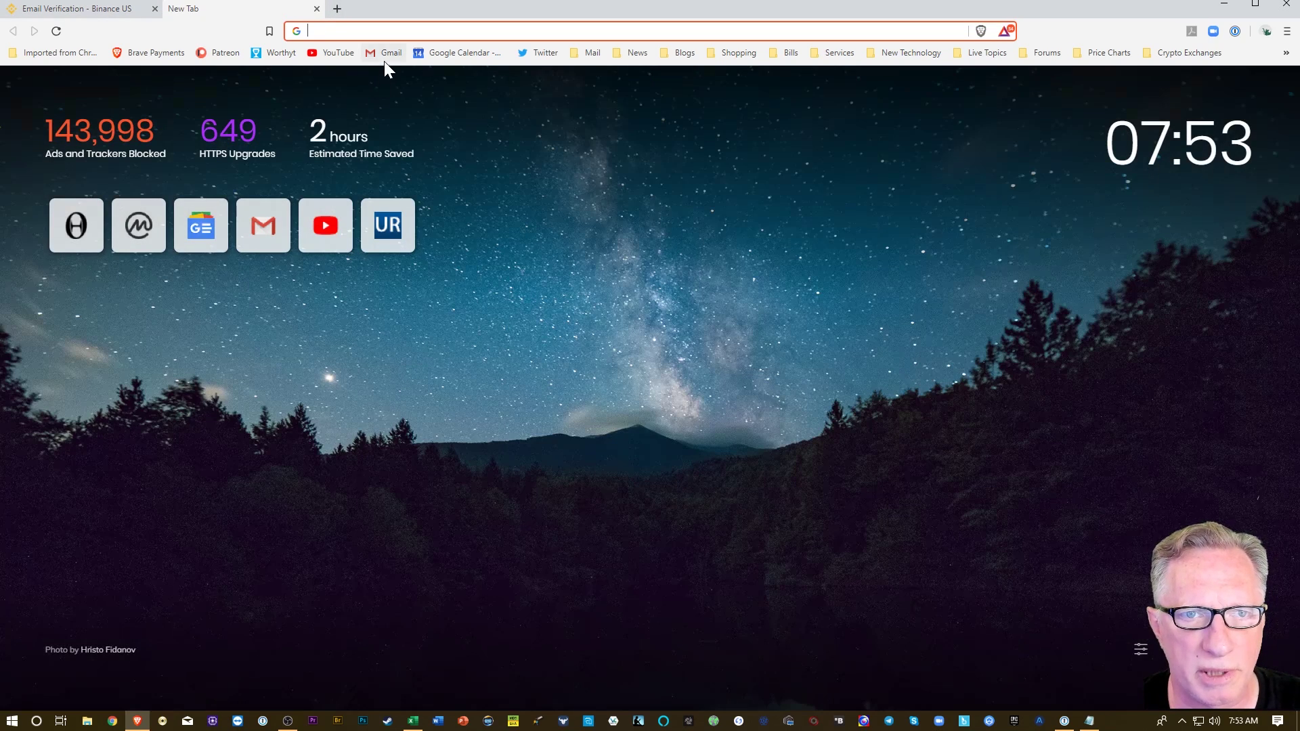
{"action": "left_click", "coordinate": [389, 52]}
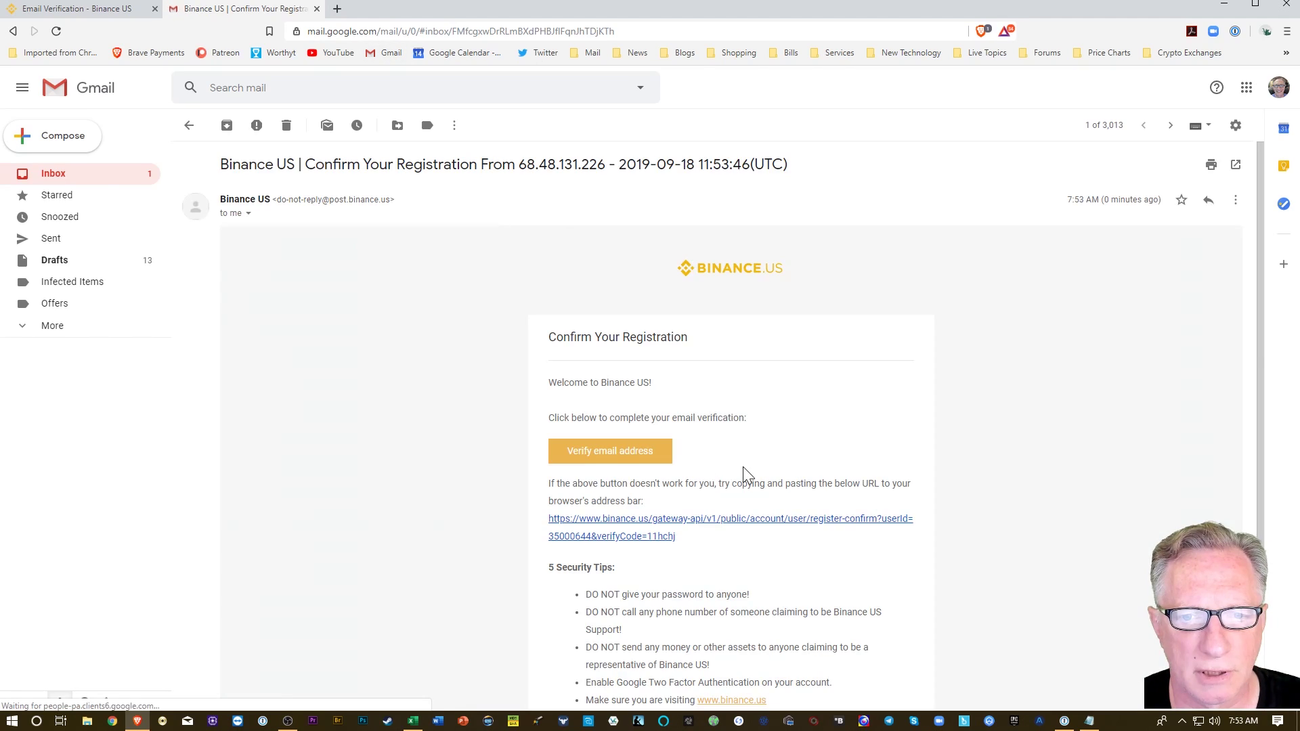
{"action": "left_click", "coordinate": [603, 453]}
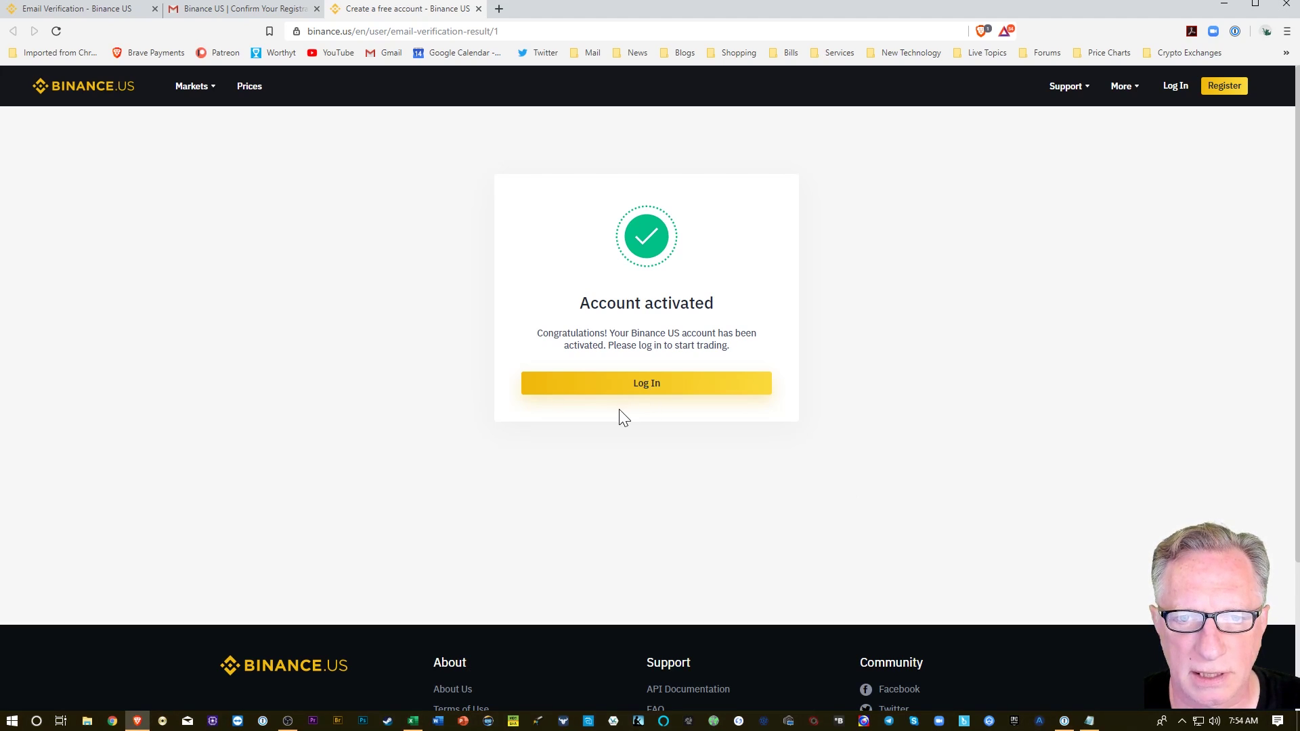
Log in to Binance.US with the saved credentials and solve the slider captcha
{"action": "left_click", "coordinate": [653, 383]}
{"action": "left_click", "coordinate": [650, 440]}
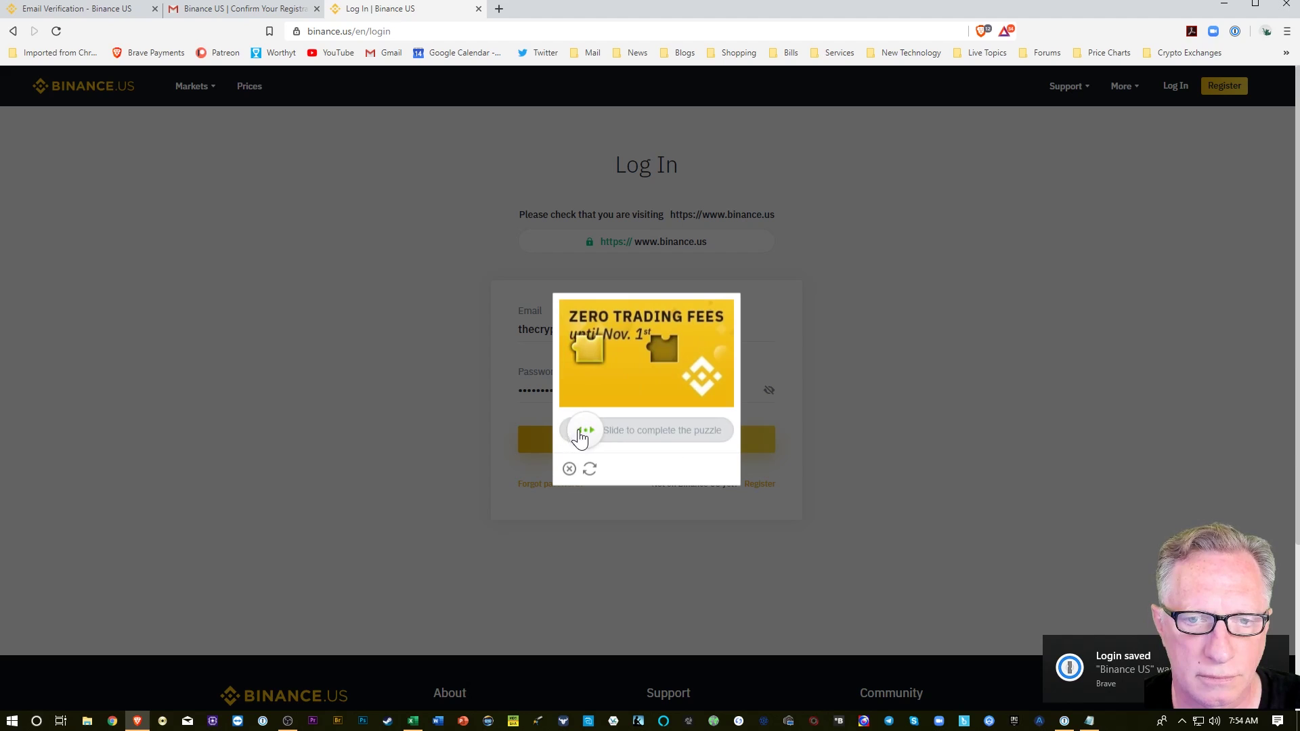
{"action": "left_click_drag", "start_coordinate": [580, 435], "coordinate": [651, 436]}
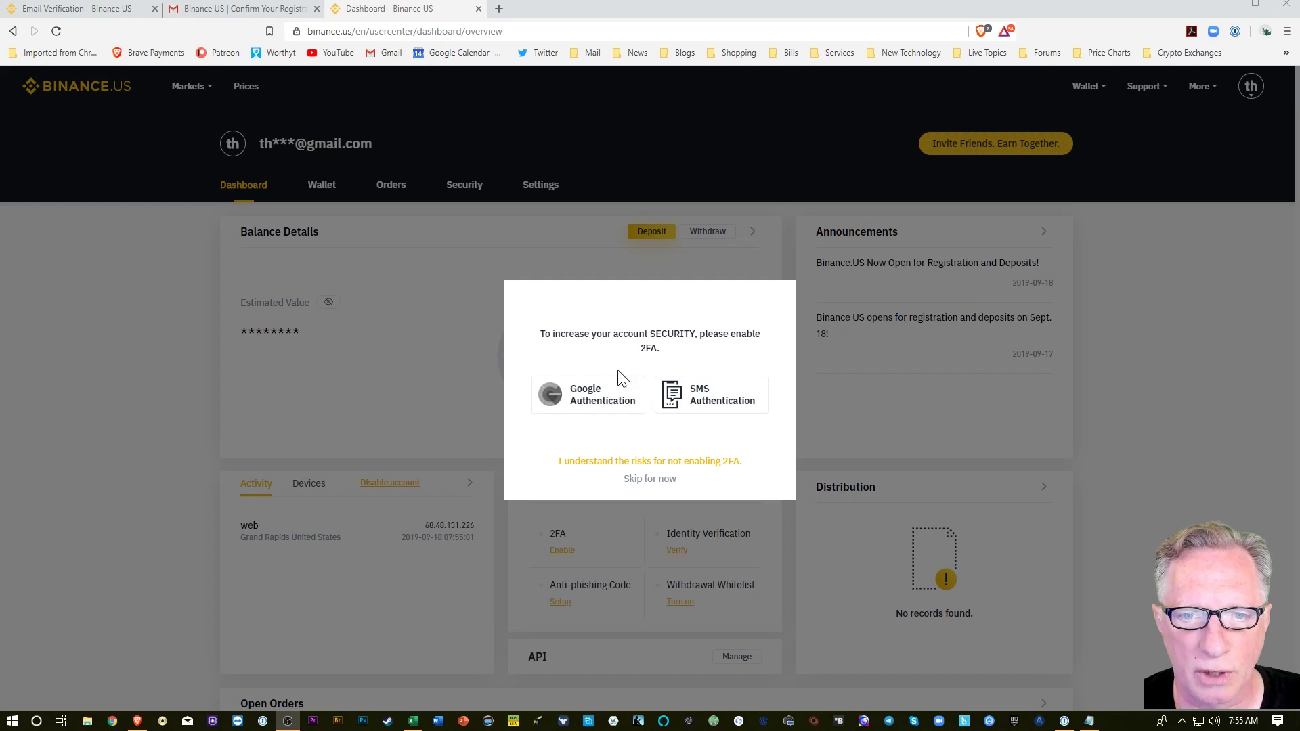
Choose Google Authentication for 2FA and advance past the QR code and backup key steps
{"action": "left_click", "coordinate": [588, 404]}
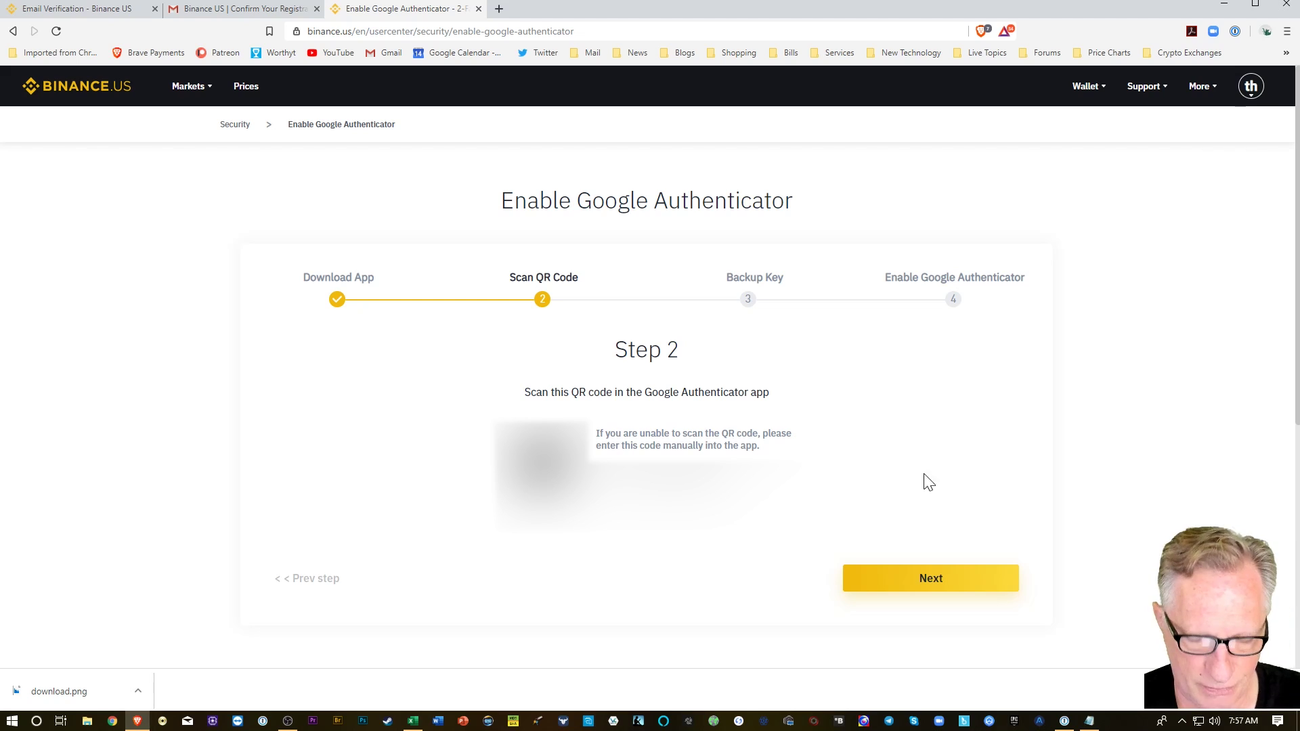
{"action": "left_click", "coordinate": [924, 580]}
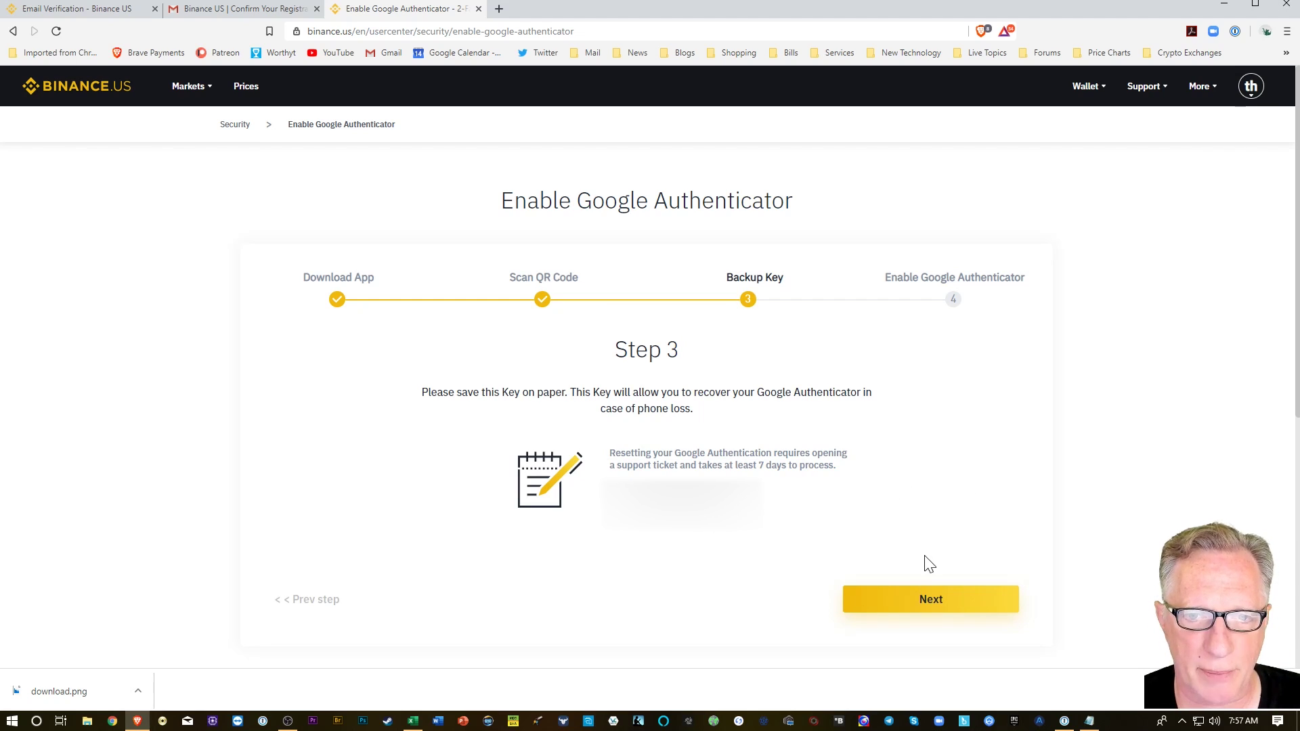
{"action": "left_click", "coordinate": [927, 603]}
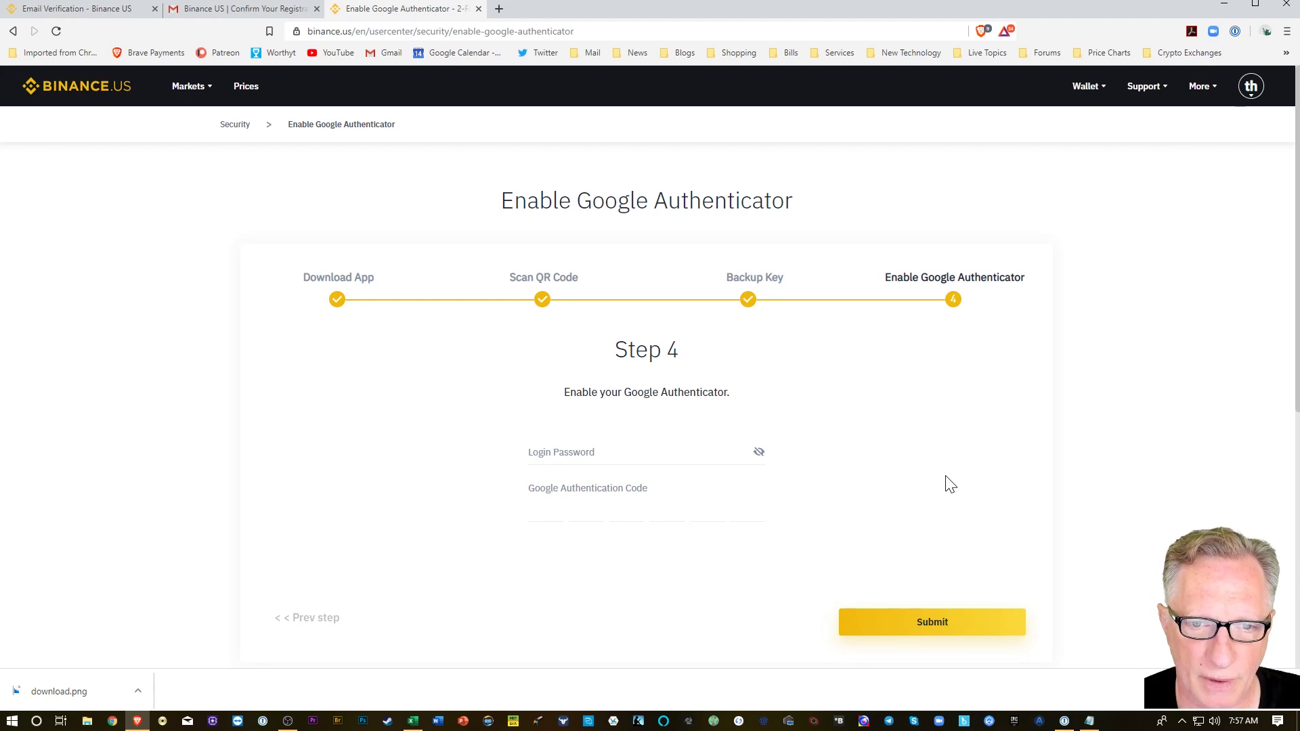
Enter the saved login password and the six-digit authenticator code, then submit to enable it
{"action": "left_click", "coordinate": [643, 452]}
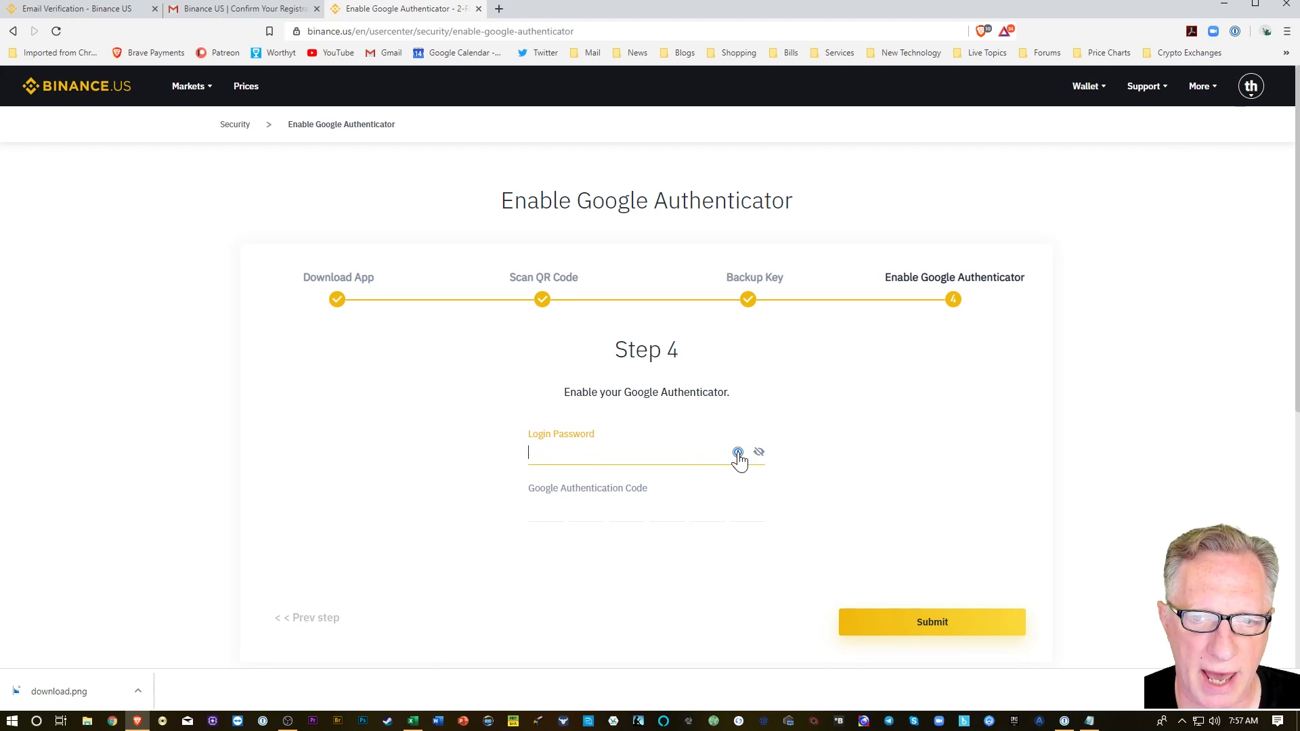
{"action": "left_click", "coordinate": [737, 452]}
{"action": "left_click", "coordinate": [575, 509]}
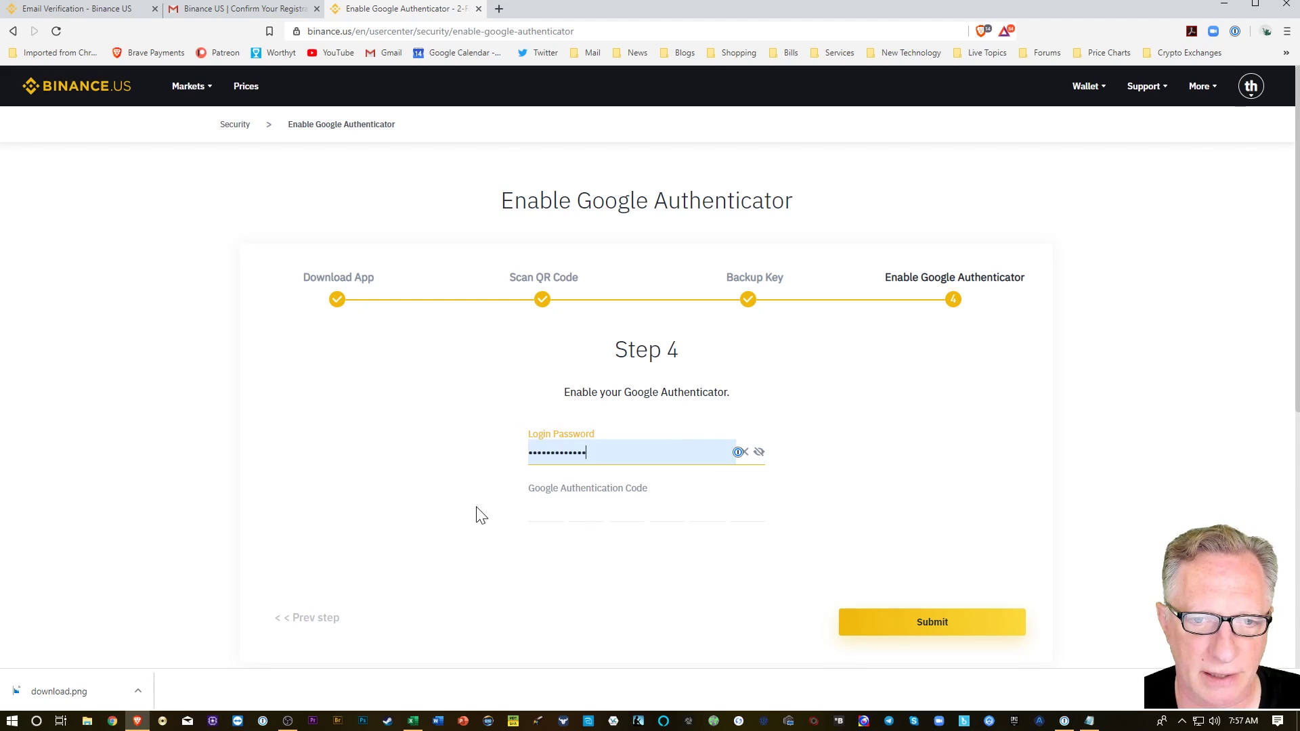
{"action": "left_click", "coordinate": [583, 510]}
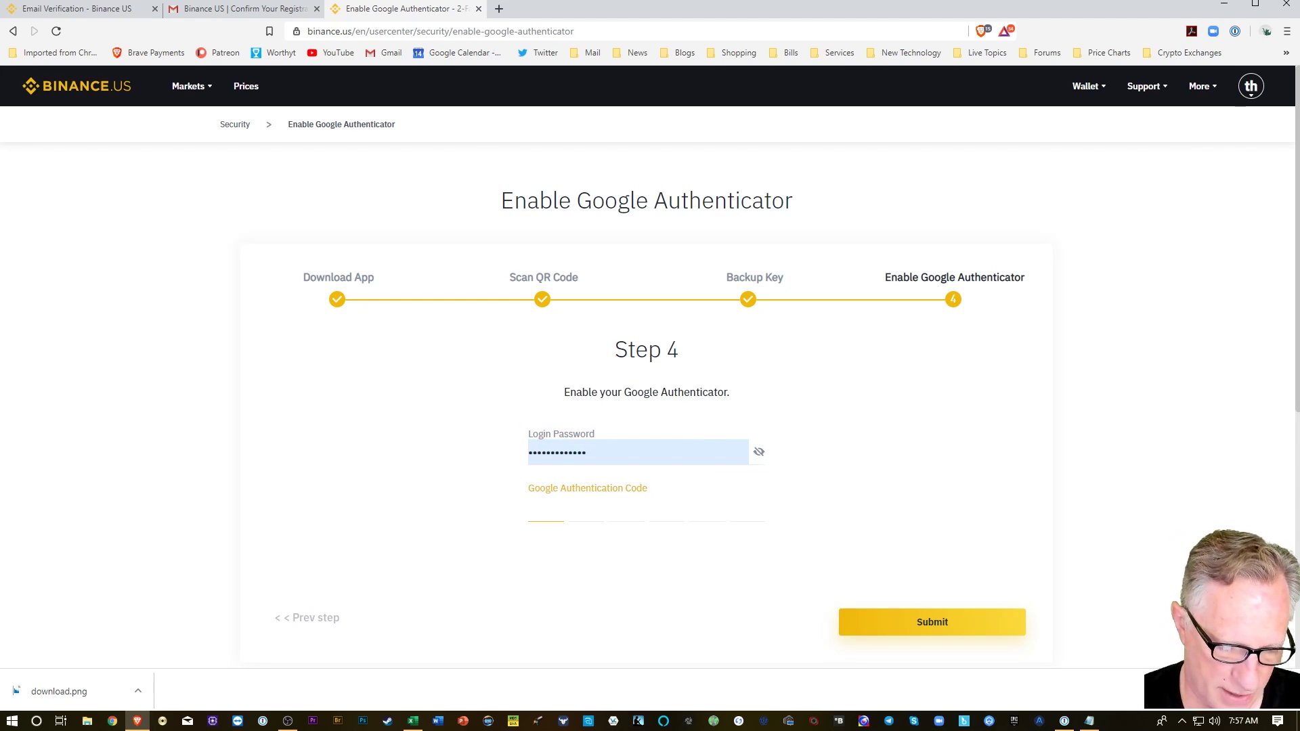
{"action": "left_click", "coordinate": [925, 626]}
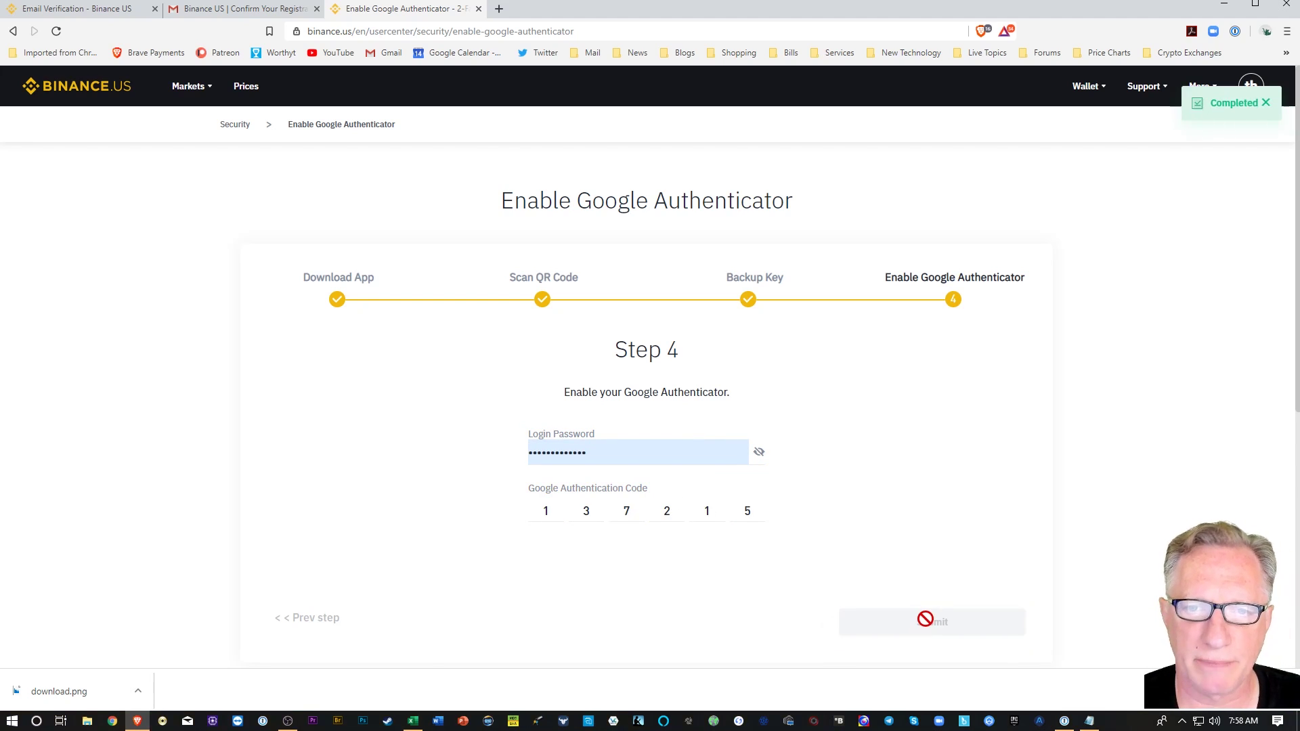
{"action": "scroll", "coordinate": [925, 618], "scroll_direction": "down", "scroll_amount": 3}
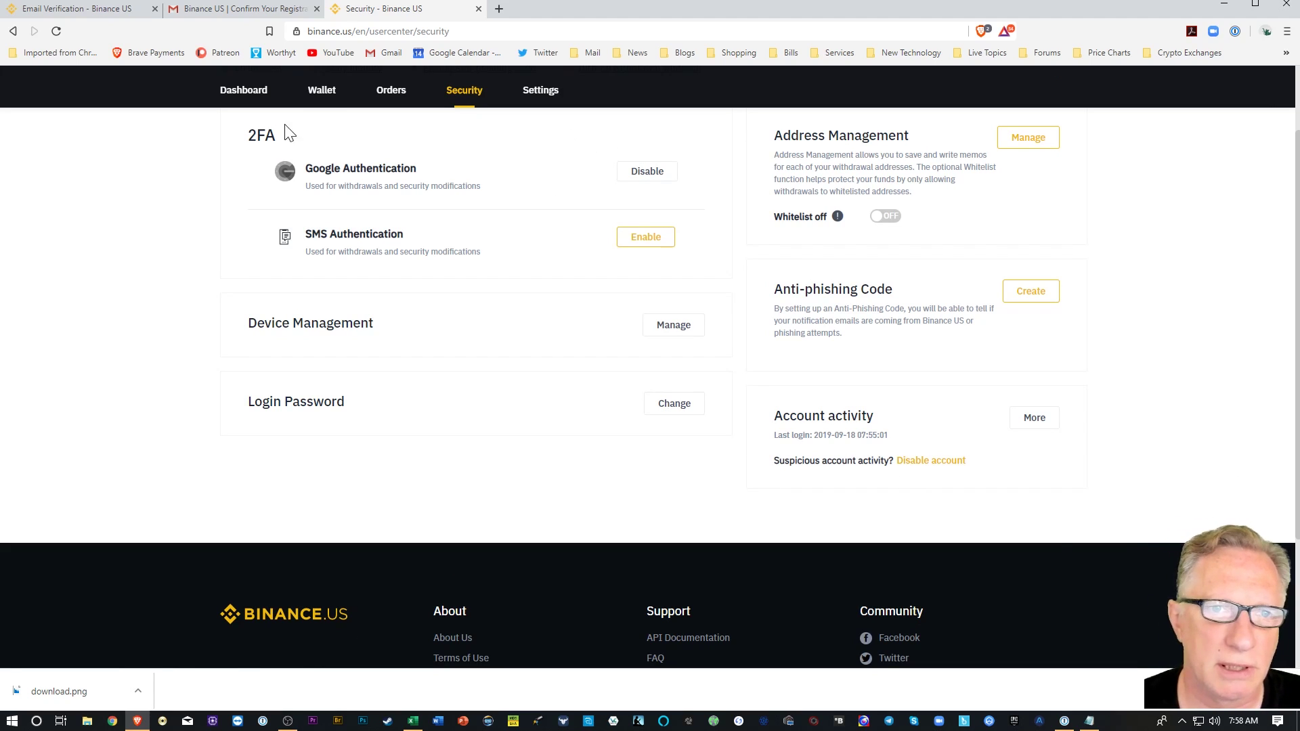
Show the Wallet Balance page with amounts unhidden, revealing $0.00 estimated value
{"action": "left_click", "coordinate": [322, 94]}
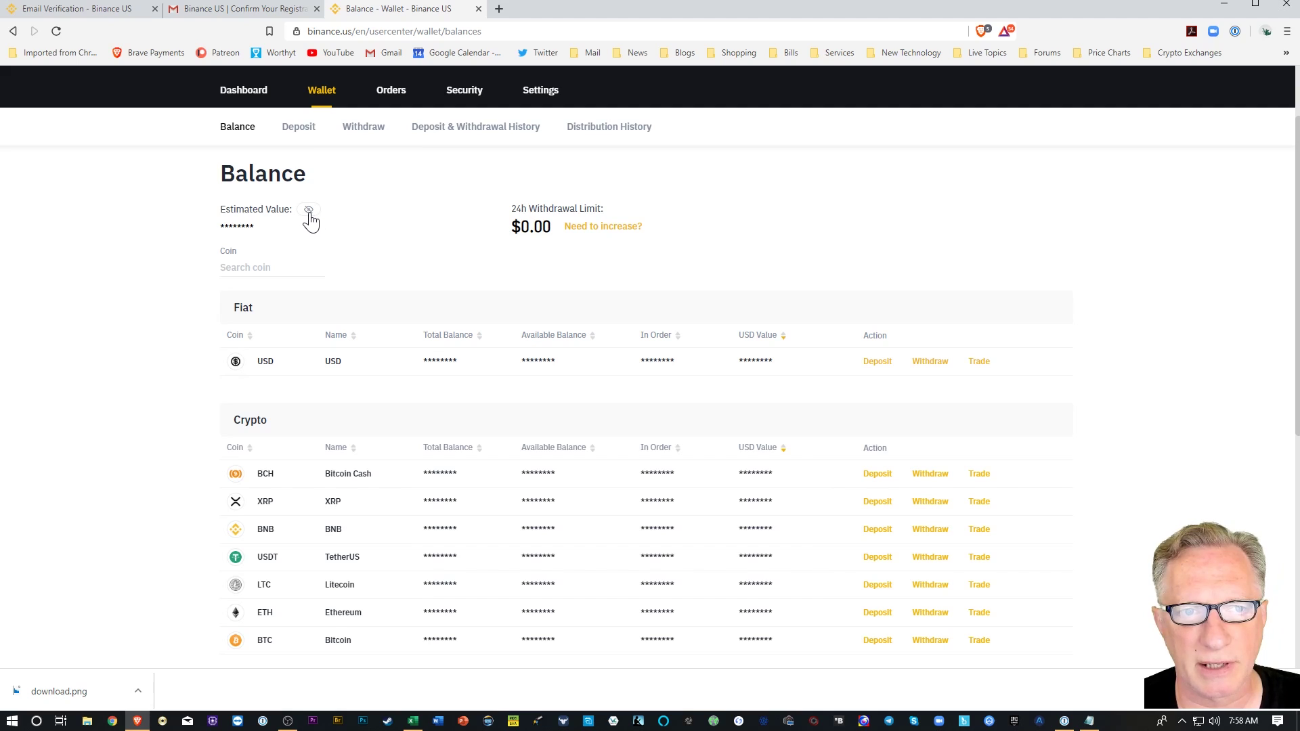
{"action": "left_click", "coordinate": [308, 211]}
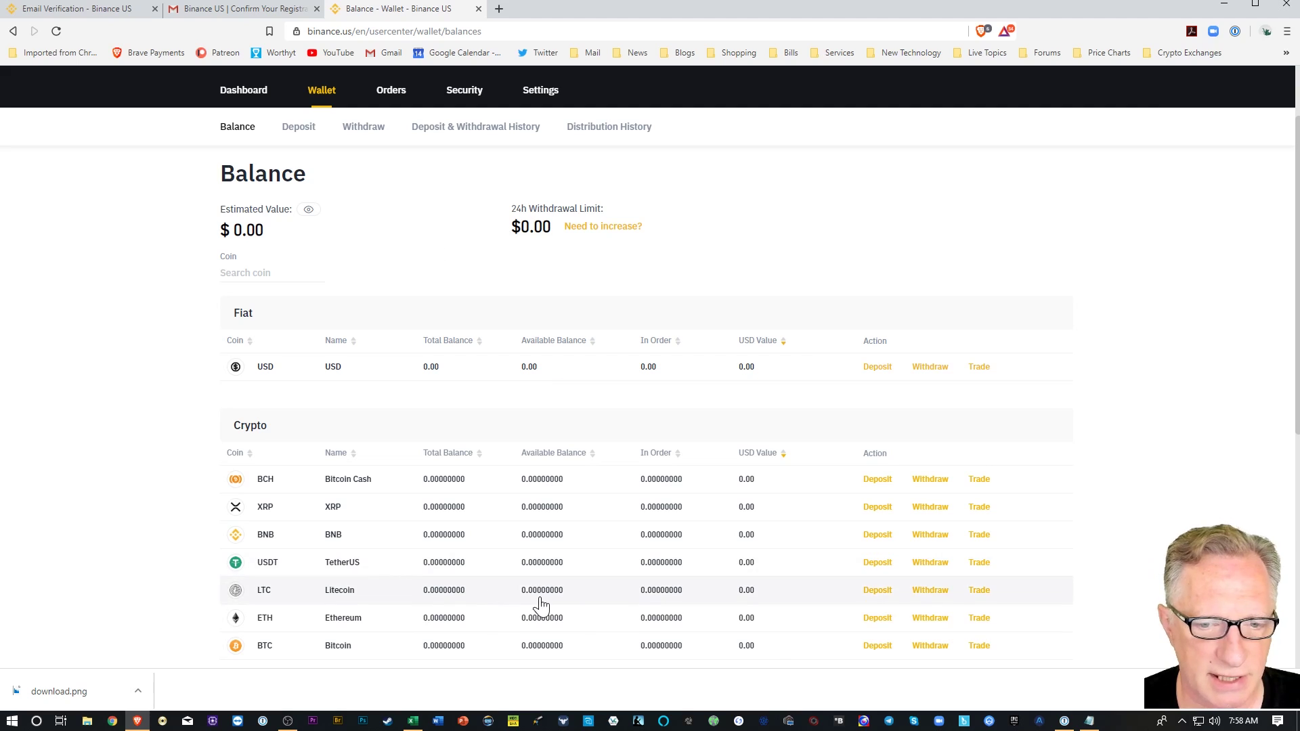
{"action": "left_click", "coordinate": [739, 721]}
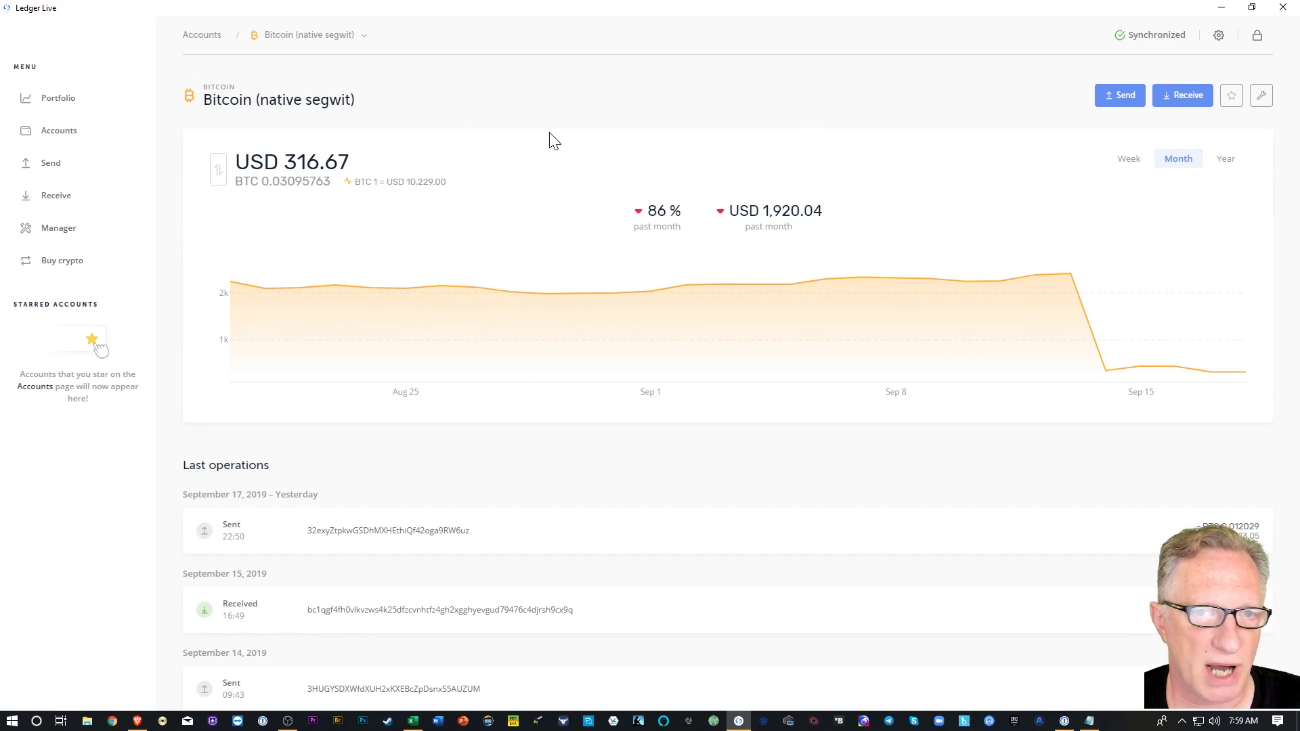
{"action": "left_click", "coordinate": [1221, 7]}
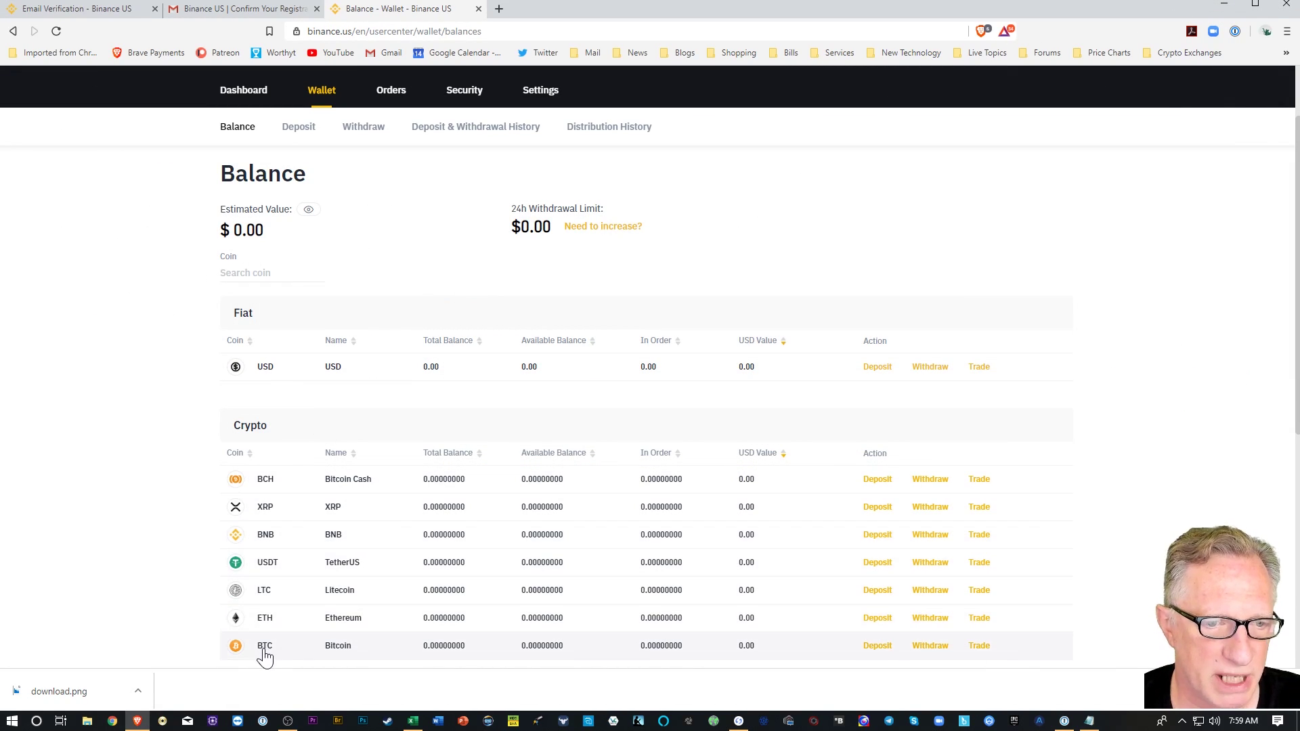
Start a BTC deposit and follow its prompt to the Basic Verification settings
{"action": "left_click", "coordinate": [874, 647]}
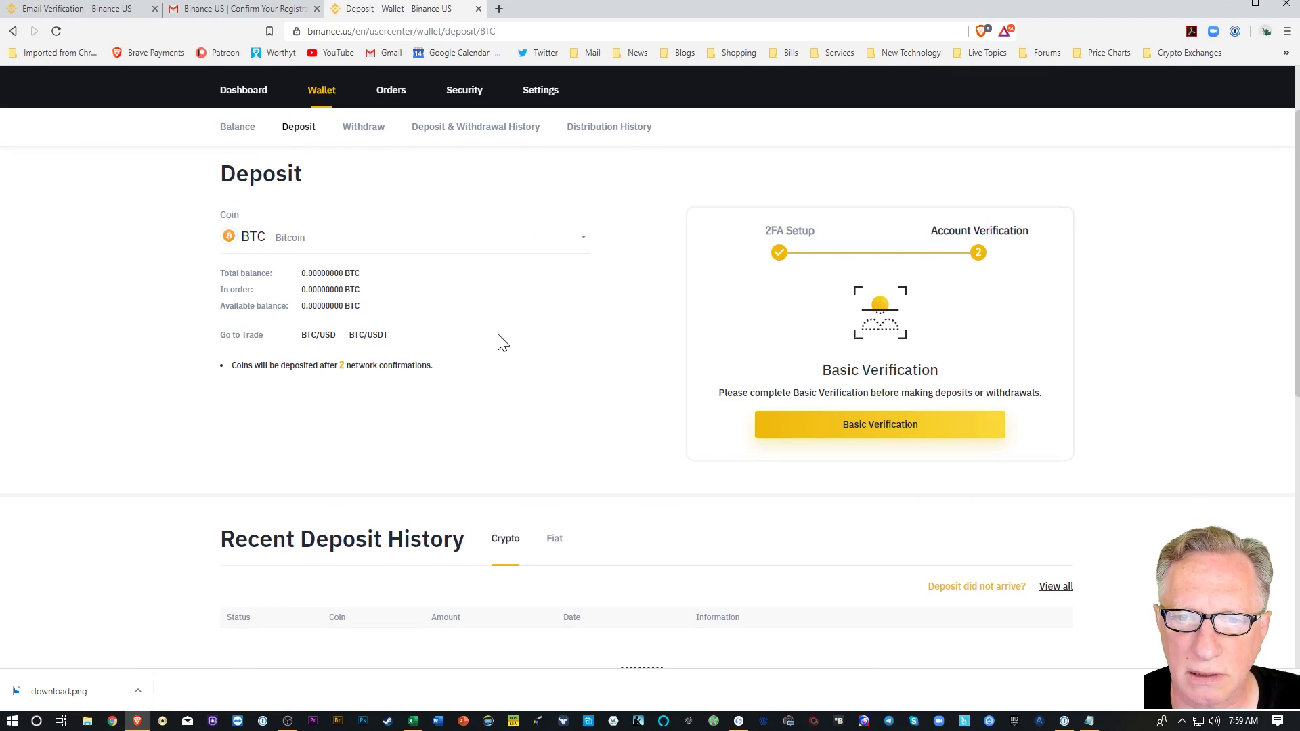
{"action": "left_click", "coordinate": [880, 424]}
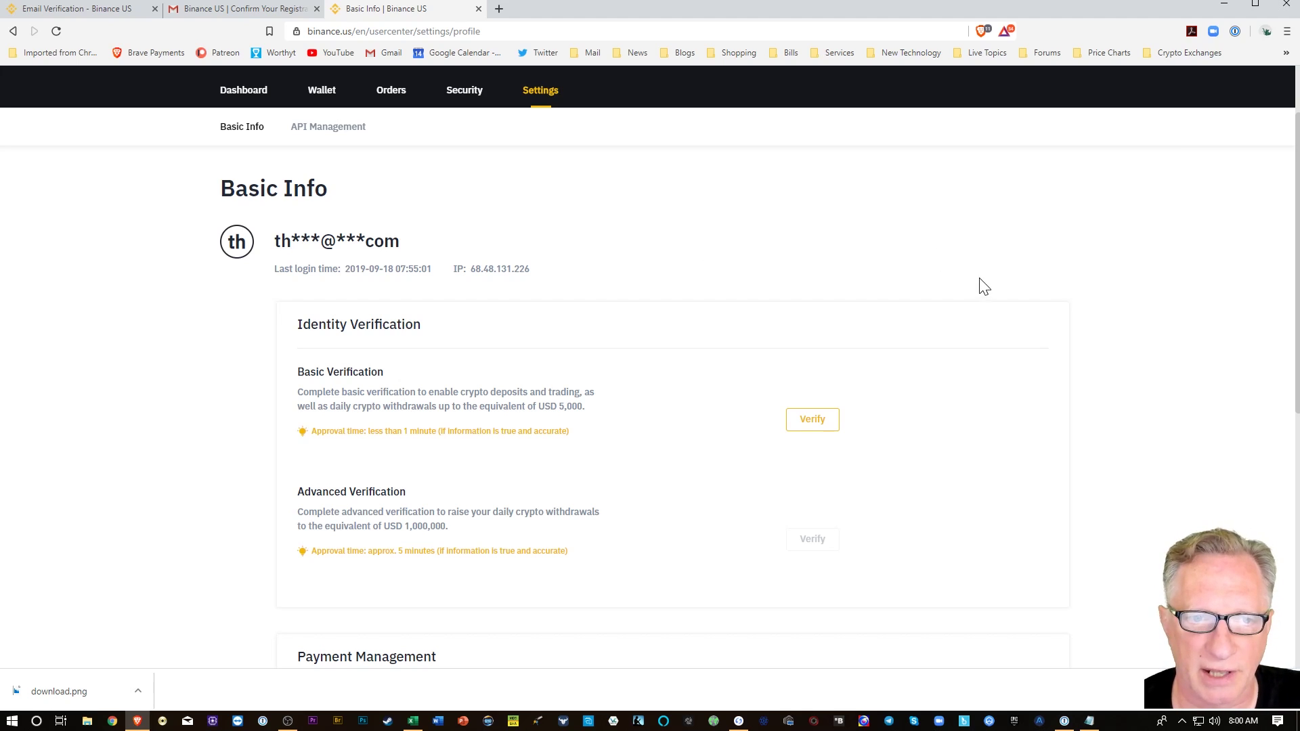
Complete Personal basic verification by entering the first name and other details, then return to the profile
{"action": "left_click", "coordinate": [813, 421]}
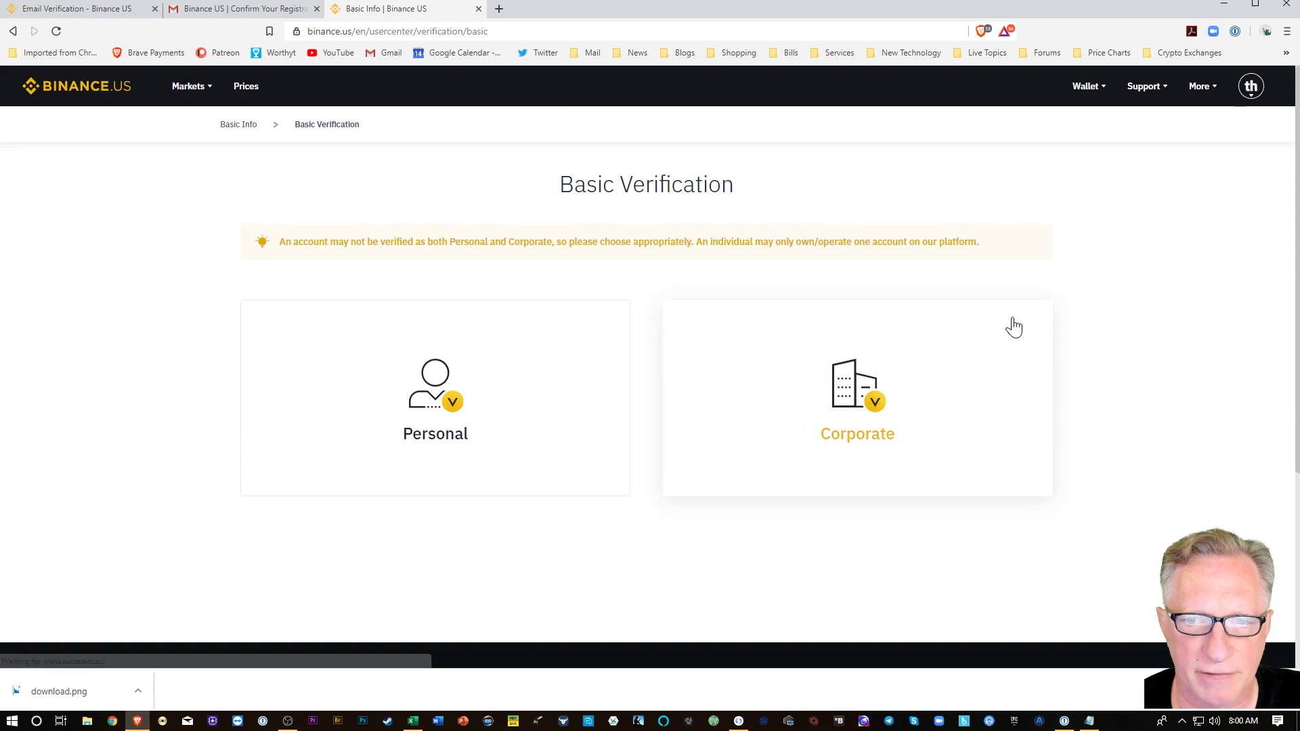
{"action": "left_click", "coordinate": [431, 404]}
{"action": "left_click", "coordinate": [413, 410]}
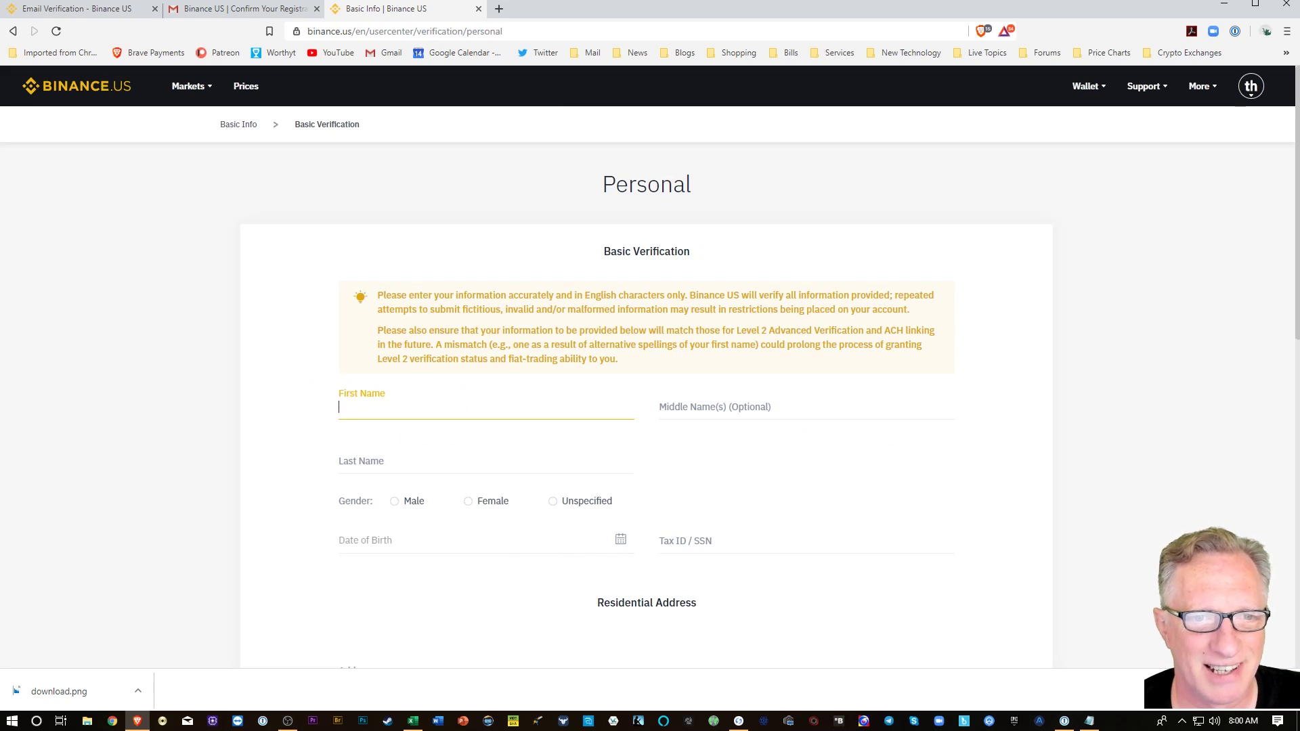
{"action": "type", "text": "Re"}
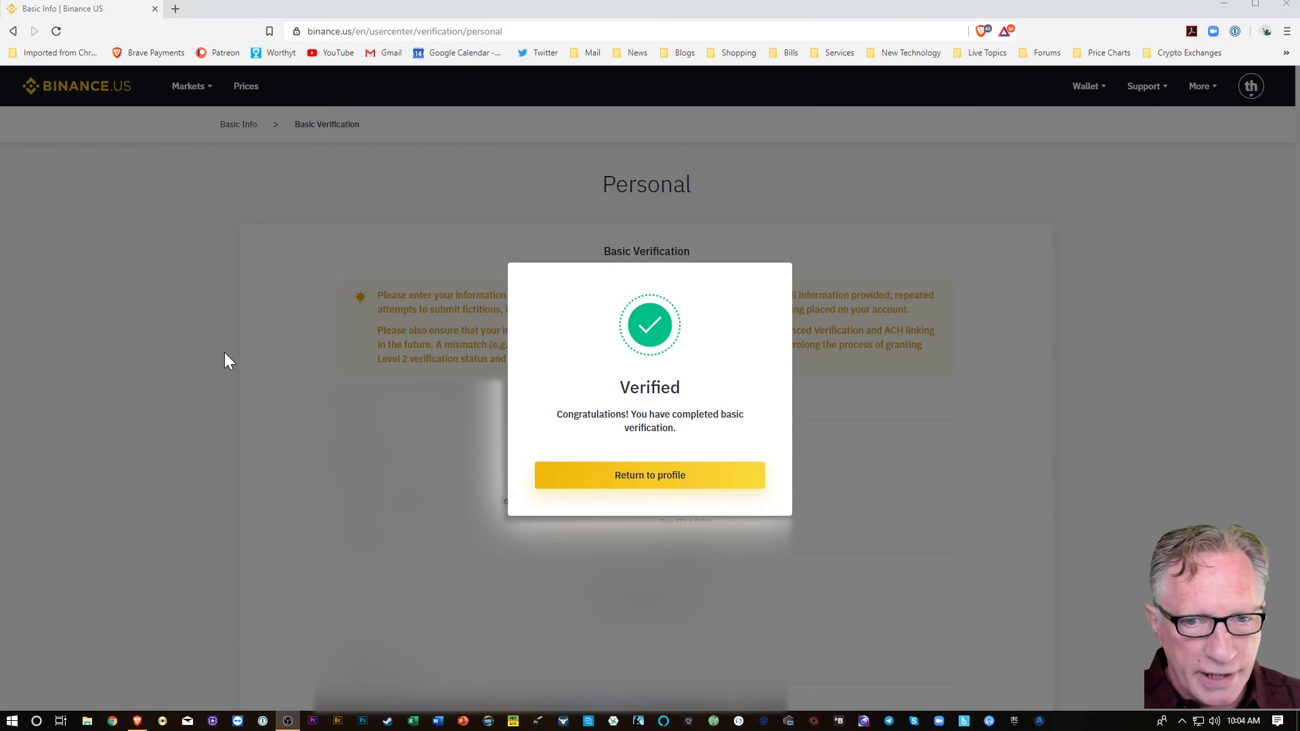
{"action": "left_click", "coordinate": [226, 360]}
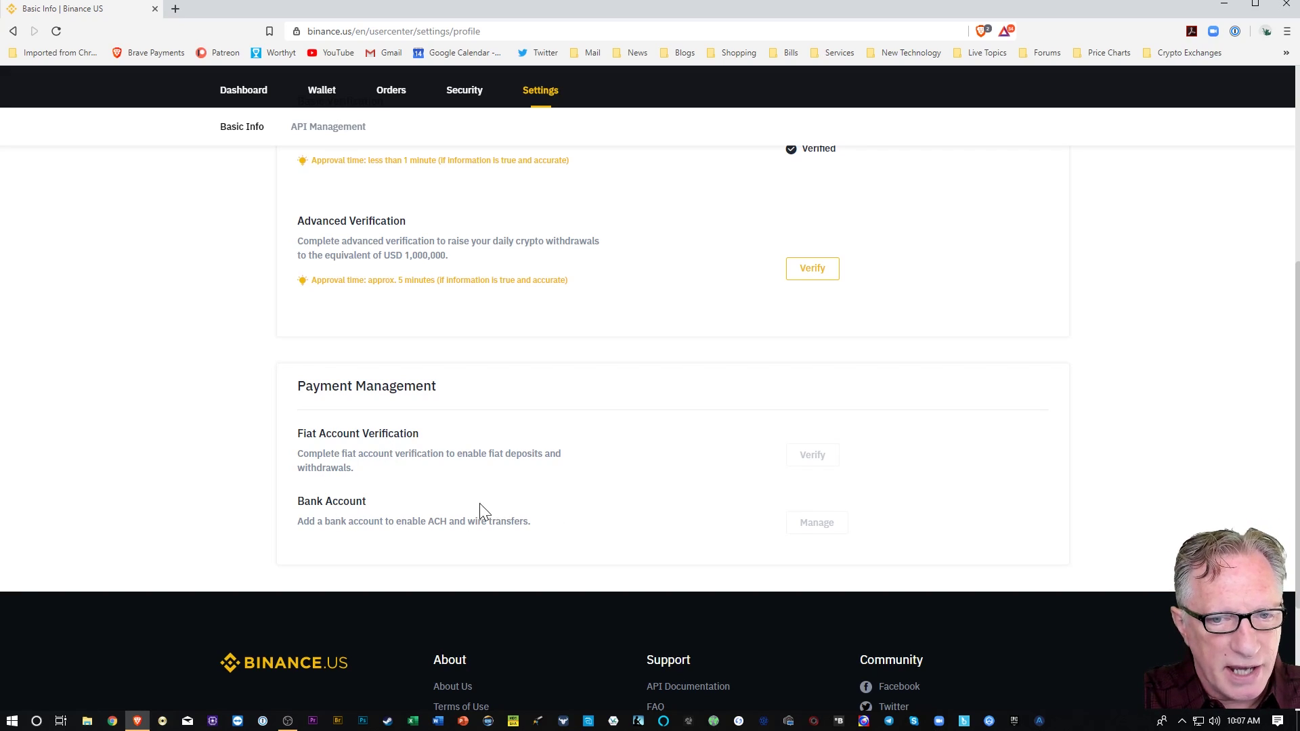
Scroll back to the top of Basic Info and go to the Wallet Balance page
{"action": "scroll", "coordinate": [540, 475], "scroll_direction": "up", "scroll_amount": 2}
{"action": "scroll", "coordinate": [542, 477], "scroll_direction": "up", "scroll_amount": 4}
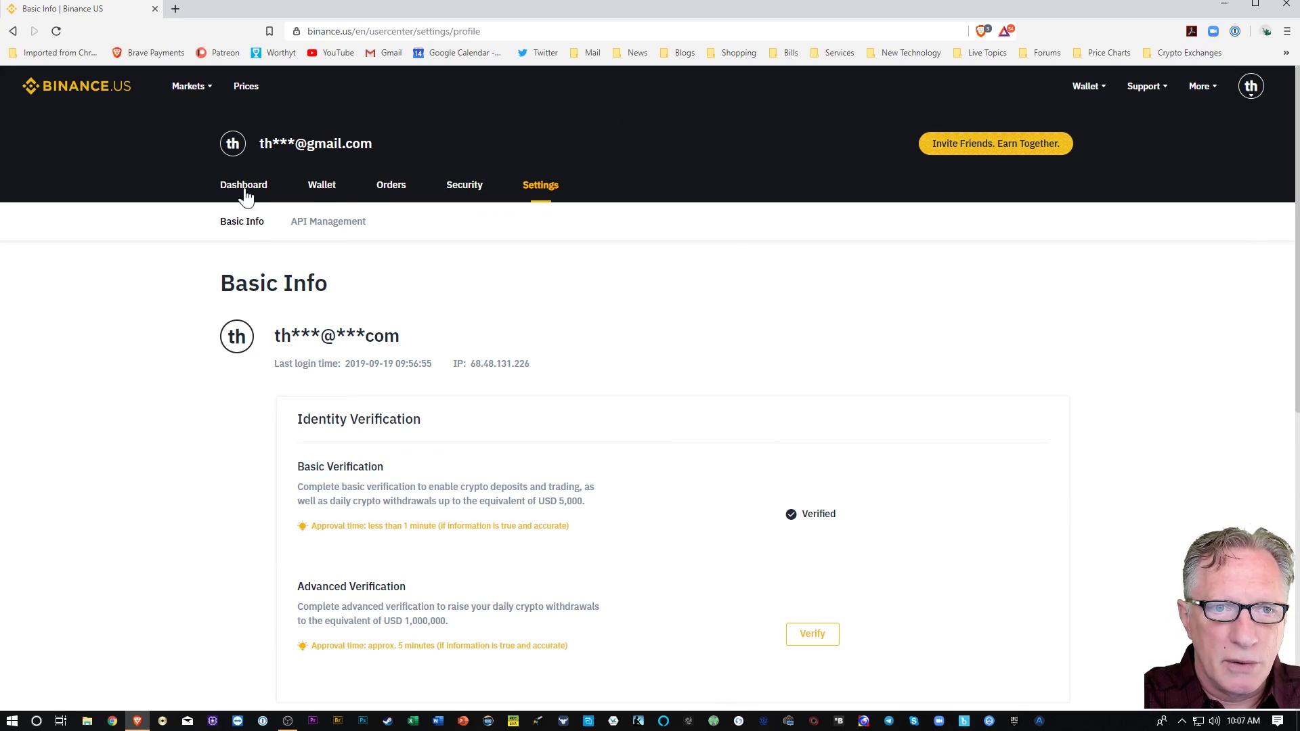
{"action": "left_click", "coordinate": [320, 193]}
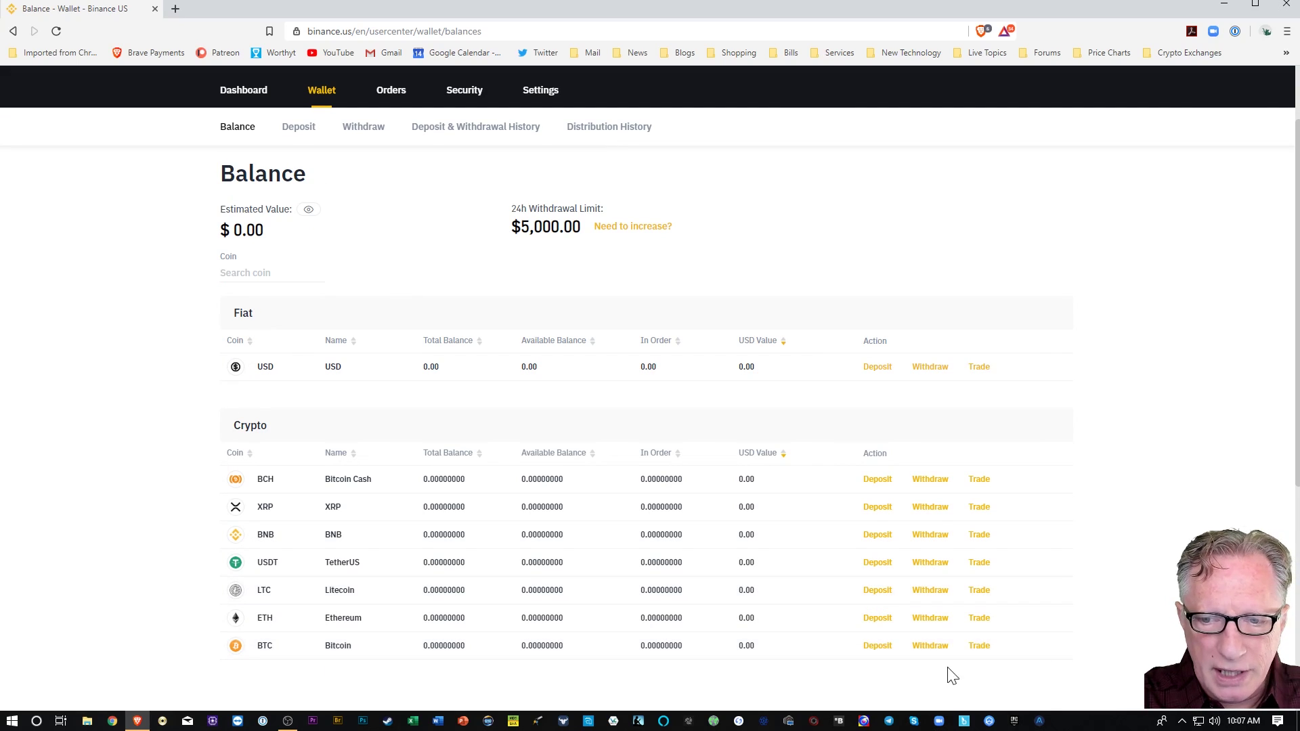
Open the BTC Deposit page and copy the Bitcoin deposit address to the clipboard
{"action": "left_click", "coordinate": [876, 647]}
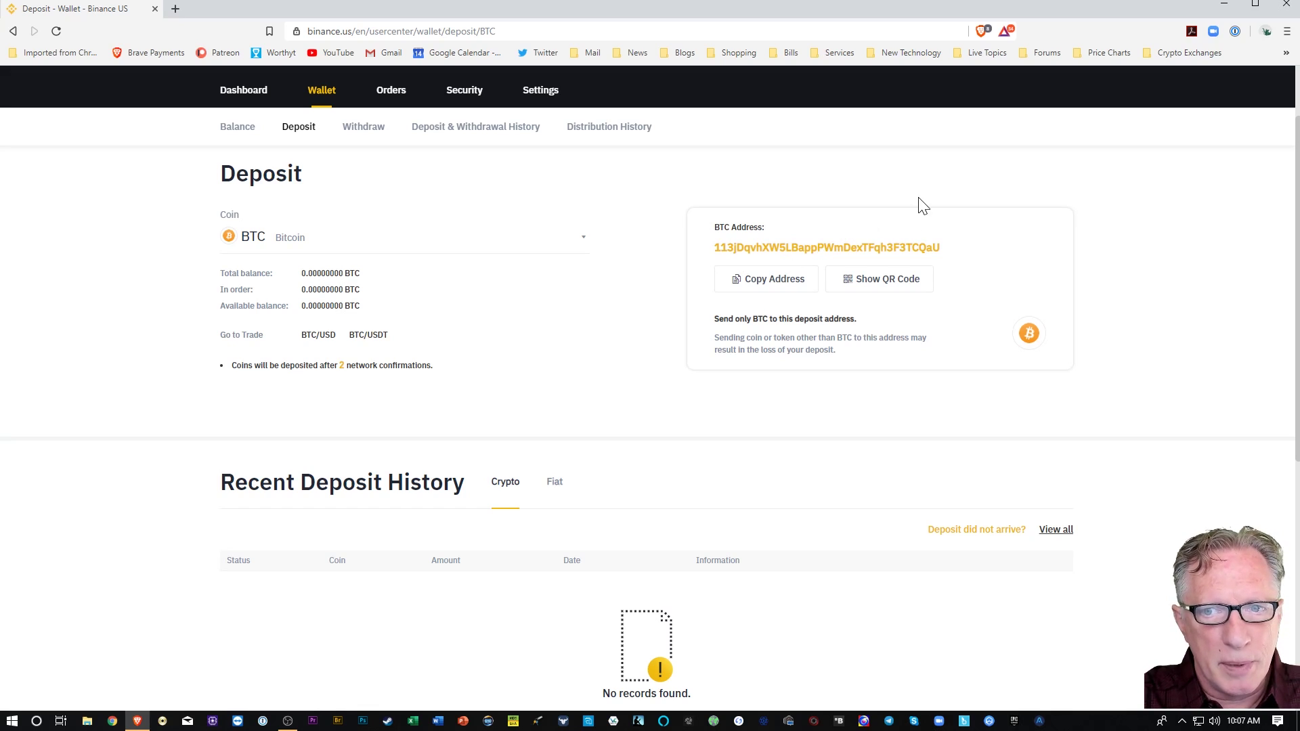
{"action": "left_click", "coordinate": [763, 287]}
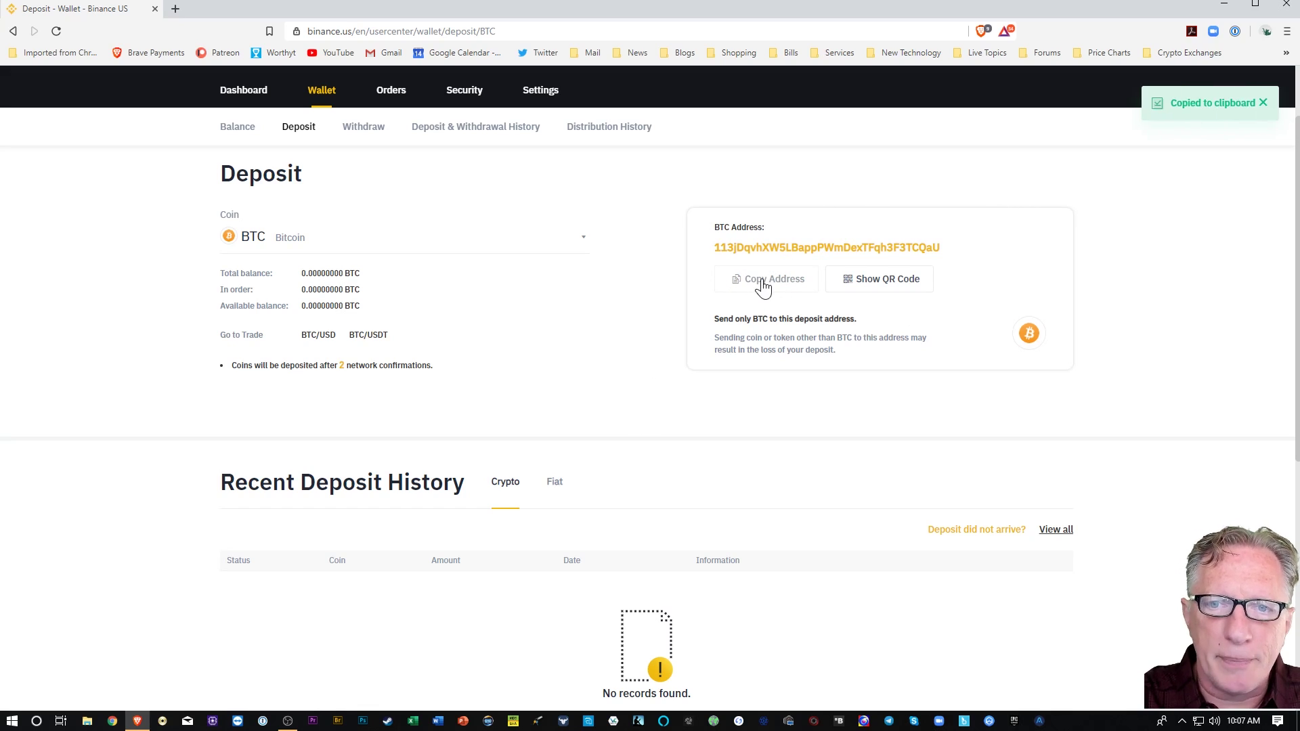
Launch Ledger Live and open the Bitcoin (native segwit) account from Accounts
{"action": "left_click", "coordinate": [740, 722]}
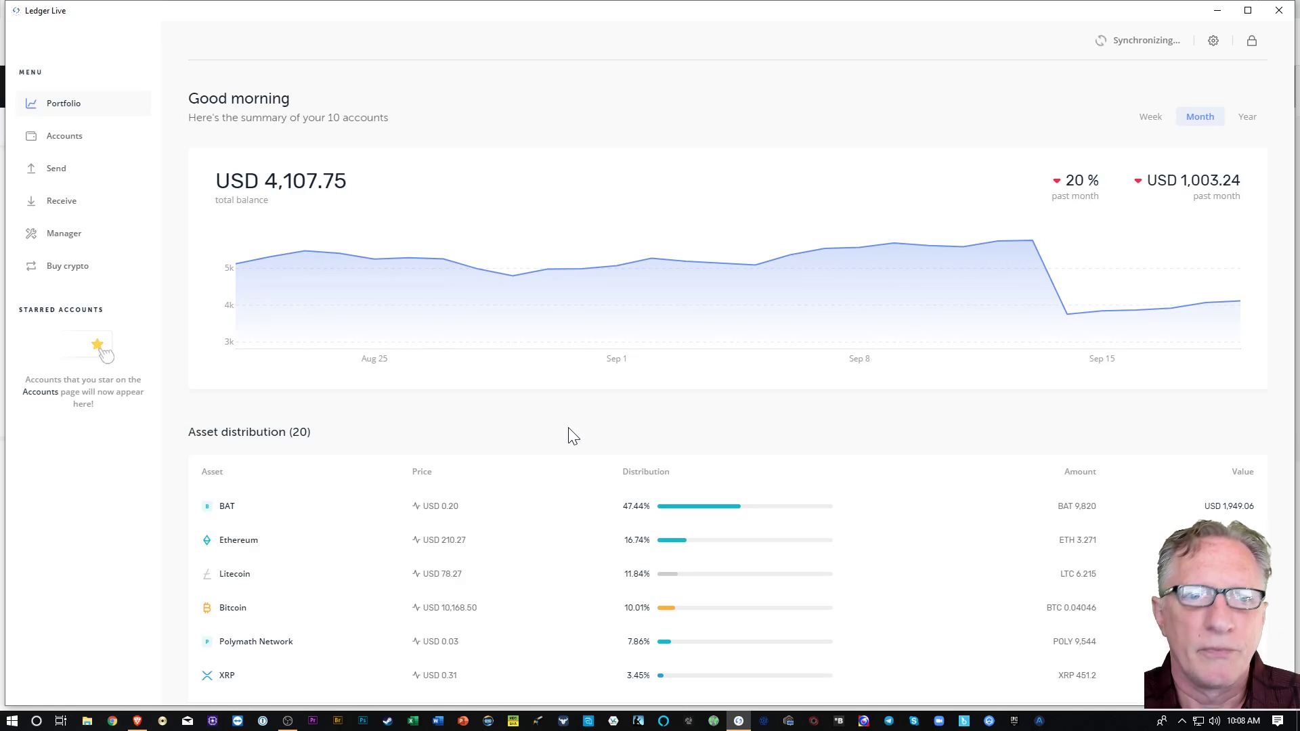
{"action": "left_click", "coordinate": [66, 139]}
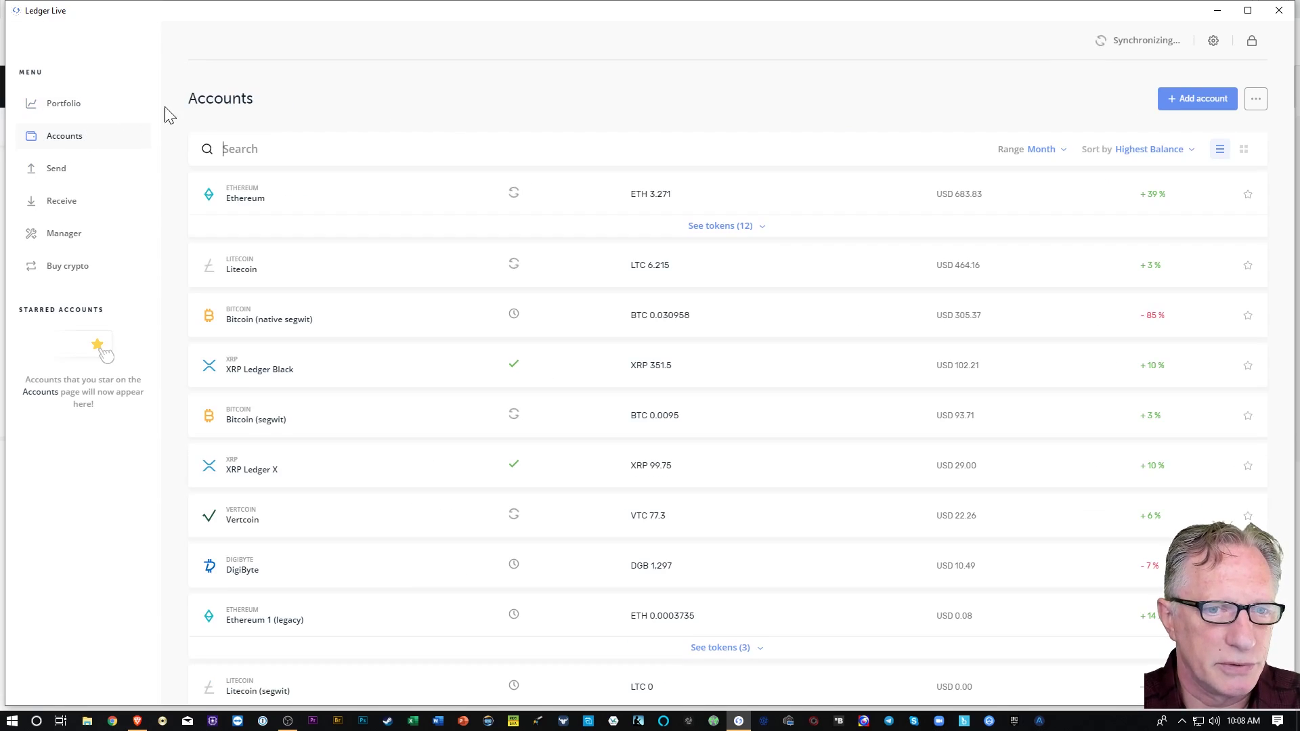
{"action": "left_click", "coordinate": [256, 324]}
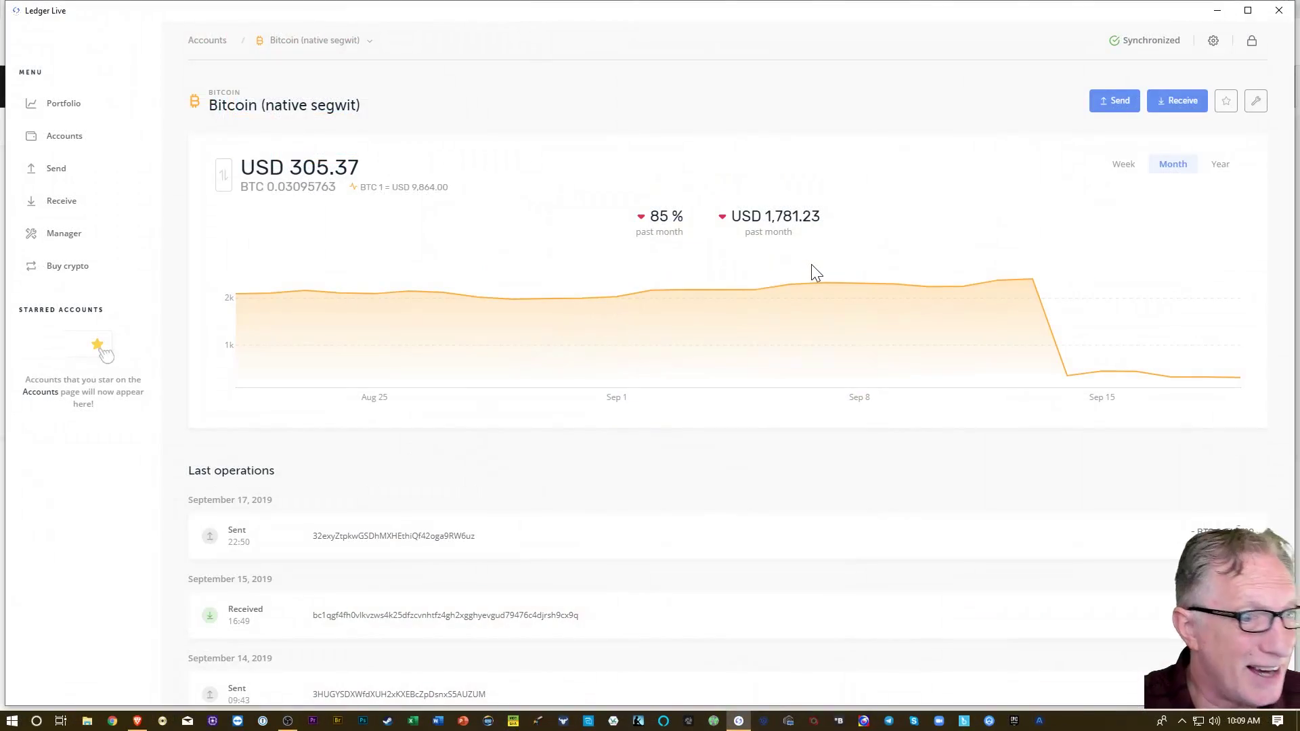
Start a send with the copied Binance.US deposit address as recipient and amount 0.03 BTC
{"action": "left_click", "coordinate": [1114, 102]}
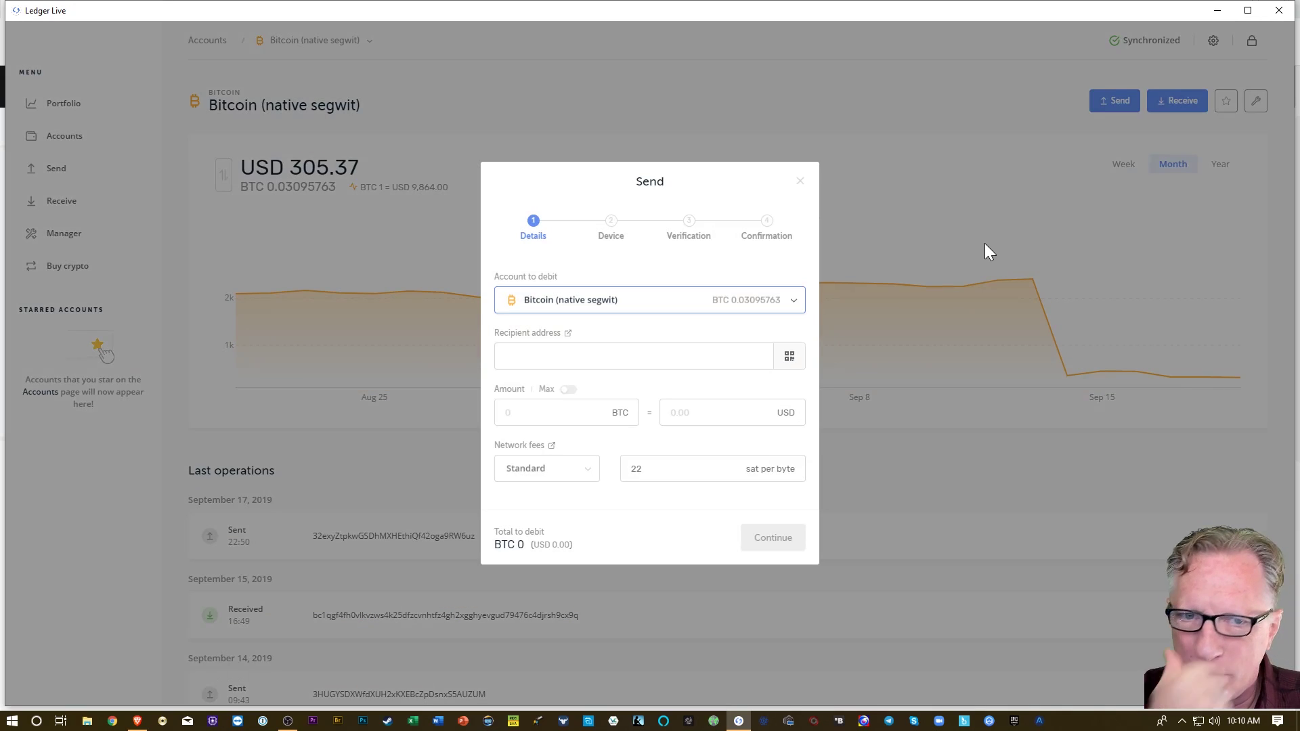
{"action": "key", "text": "Tab"}
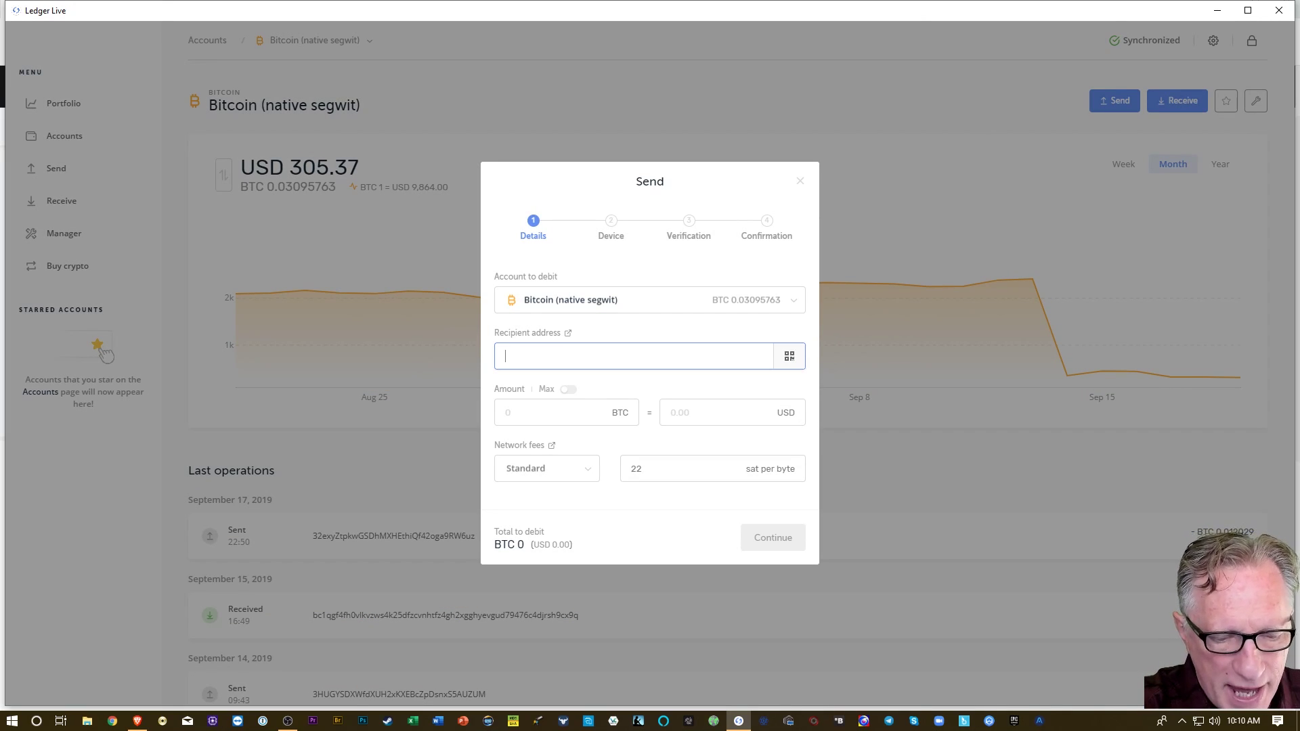
{"action": "key", "text": "ctrl+v"}
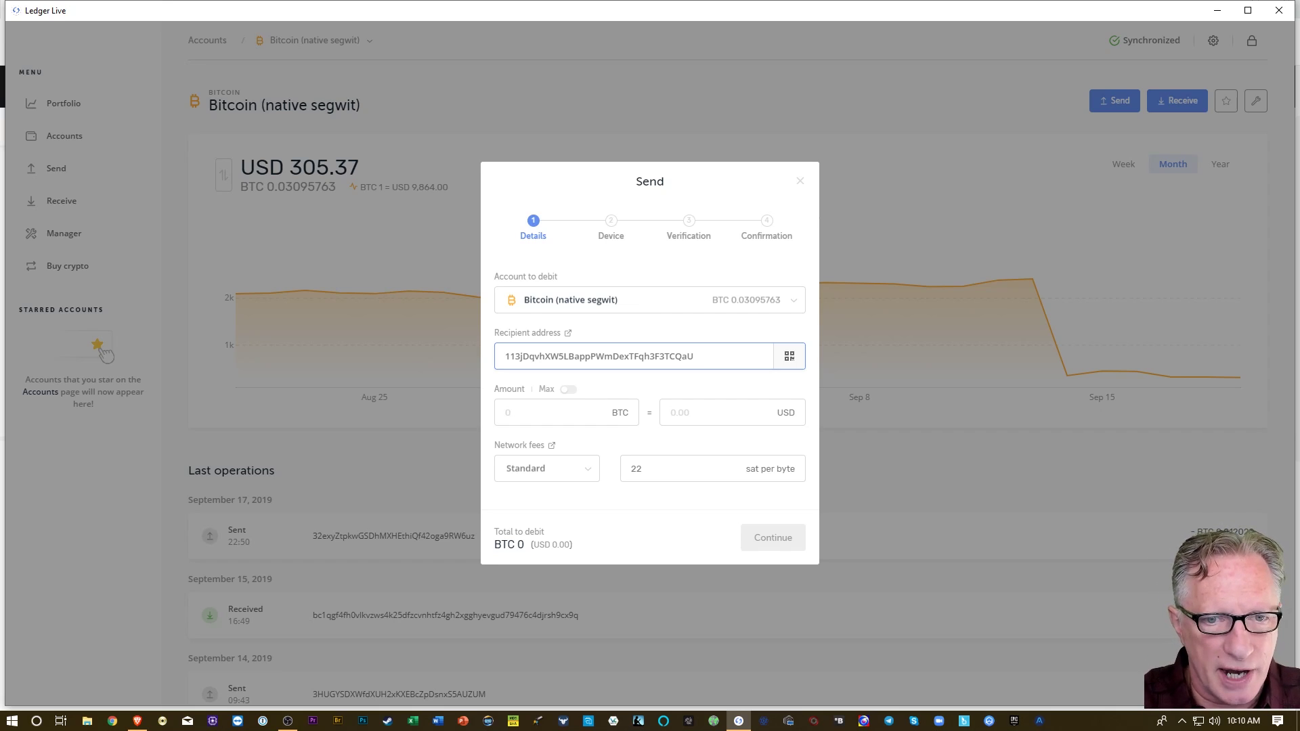
{"action": "key", "text": "Tab"}
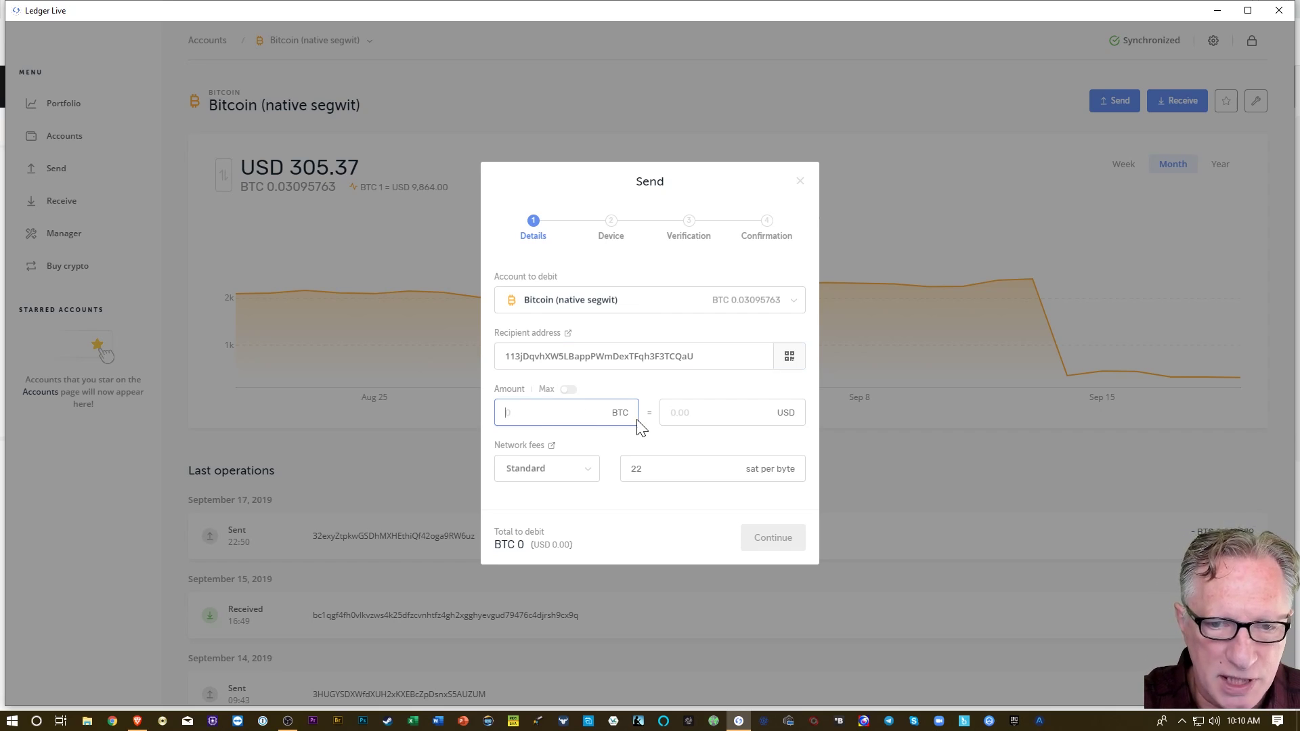
{"action": "type", "text": "0.03"}
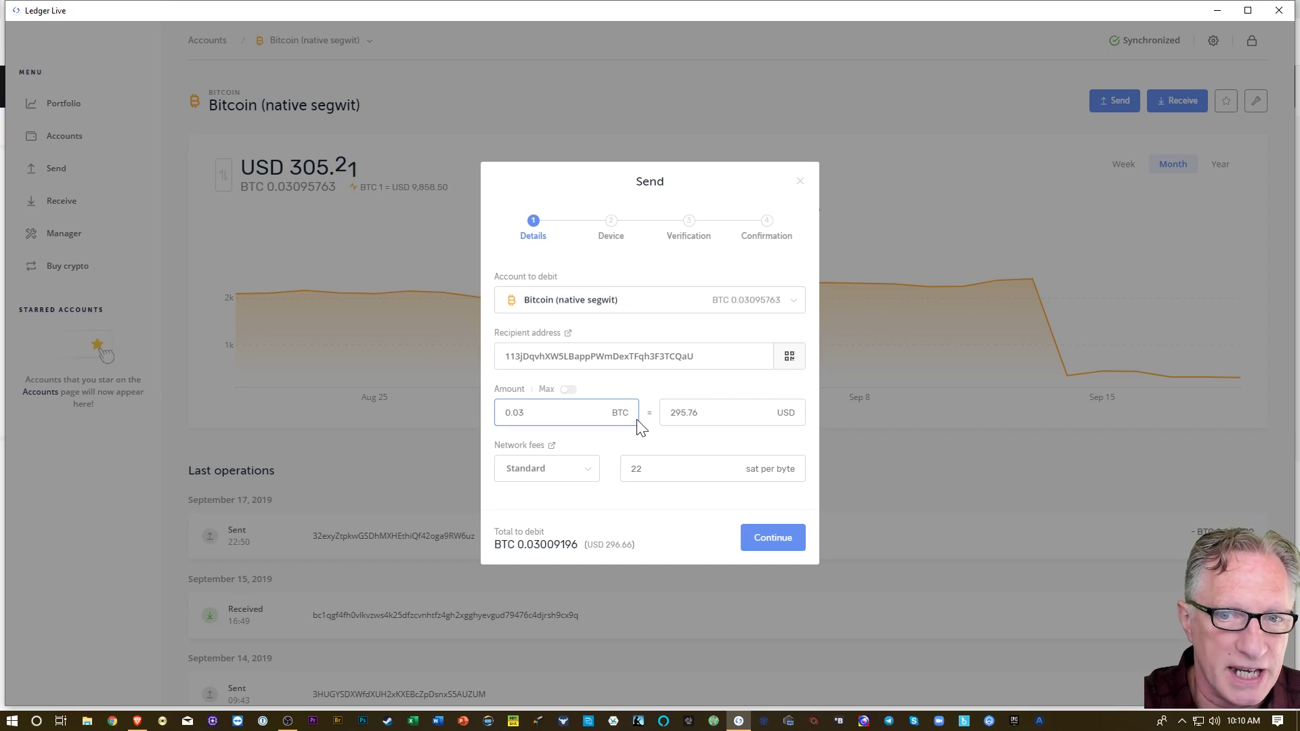
Confirm the 0.03 BTC transaction through the device check and close the sent confirmation
{"action": "left_click", "coordinate": [763, 538]}
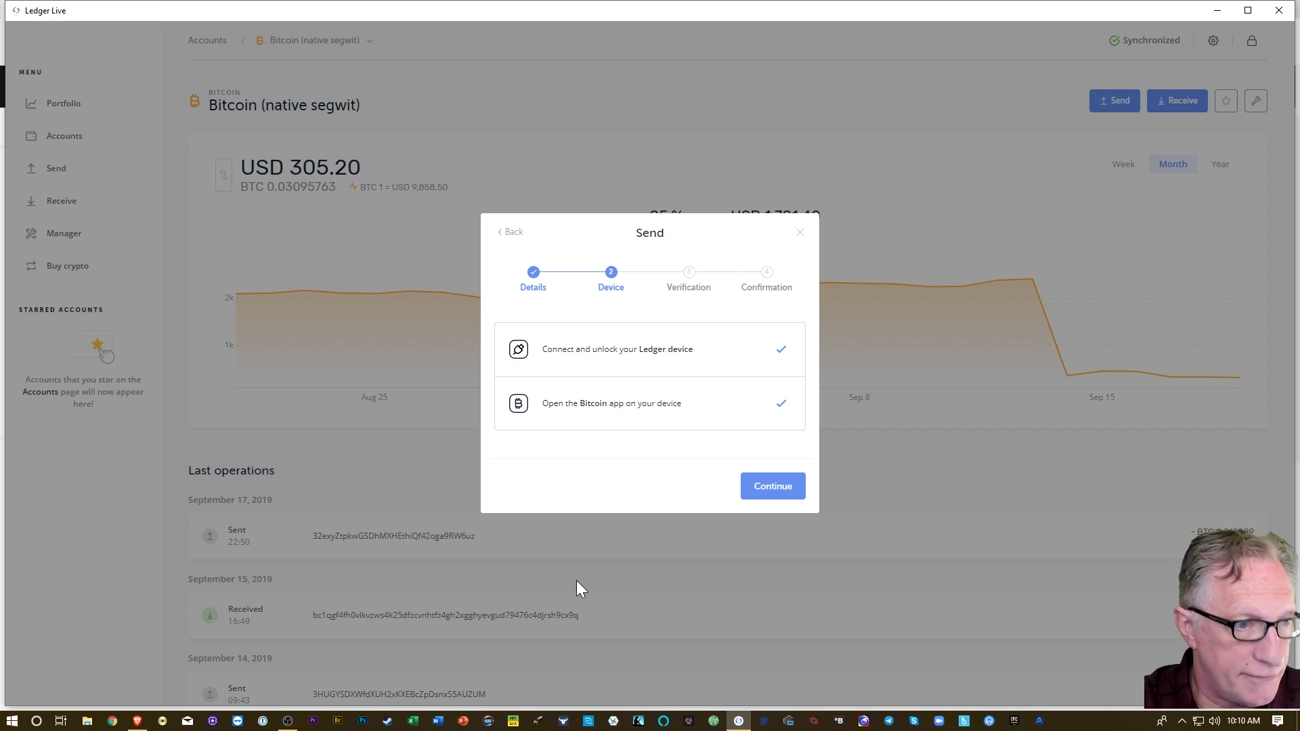
{"action": "left_click", "coordinate": [777, 496]}
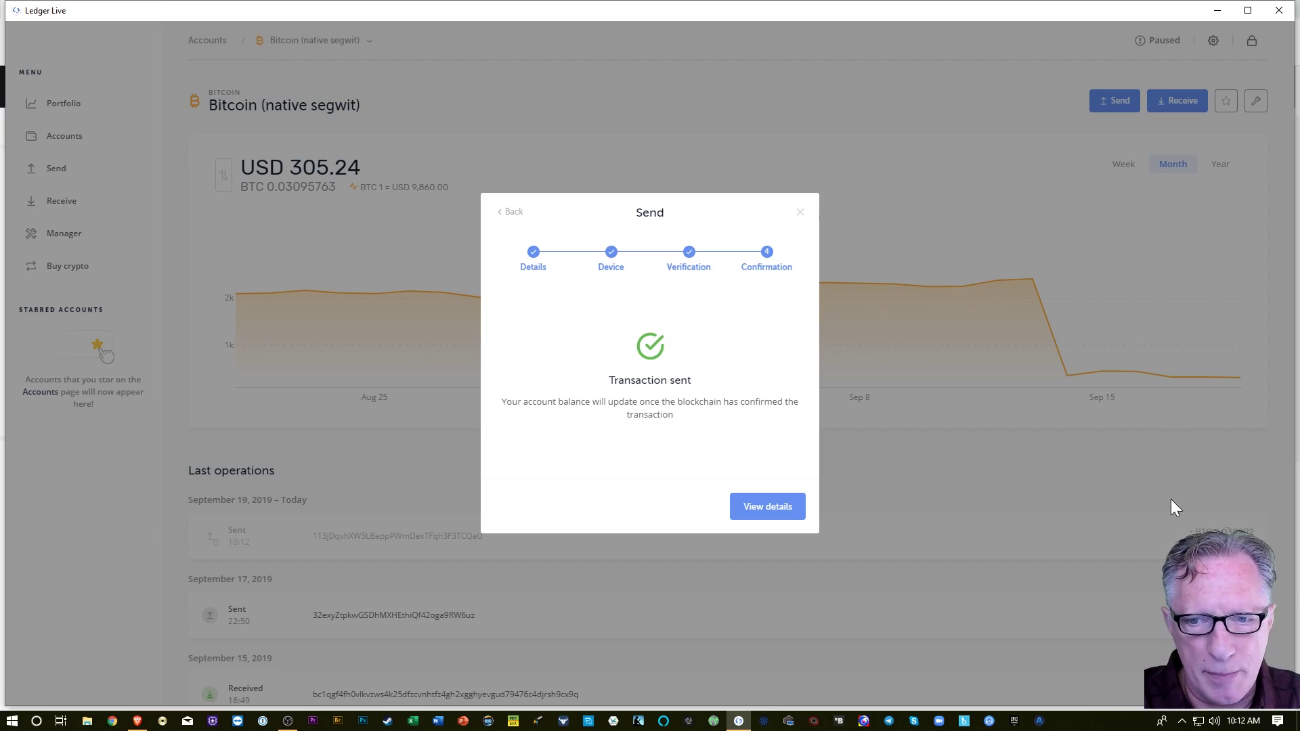
{"action": "left_click", "coordinate": [800, 212]}
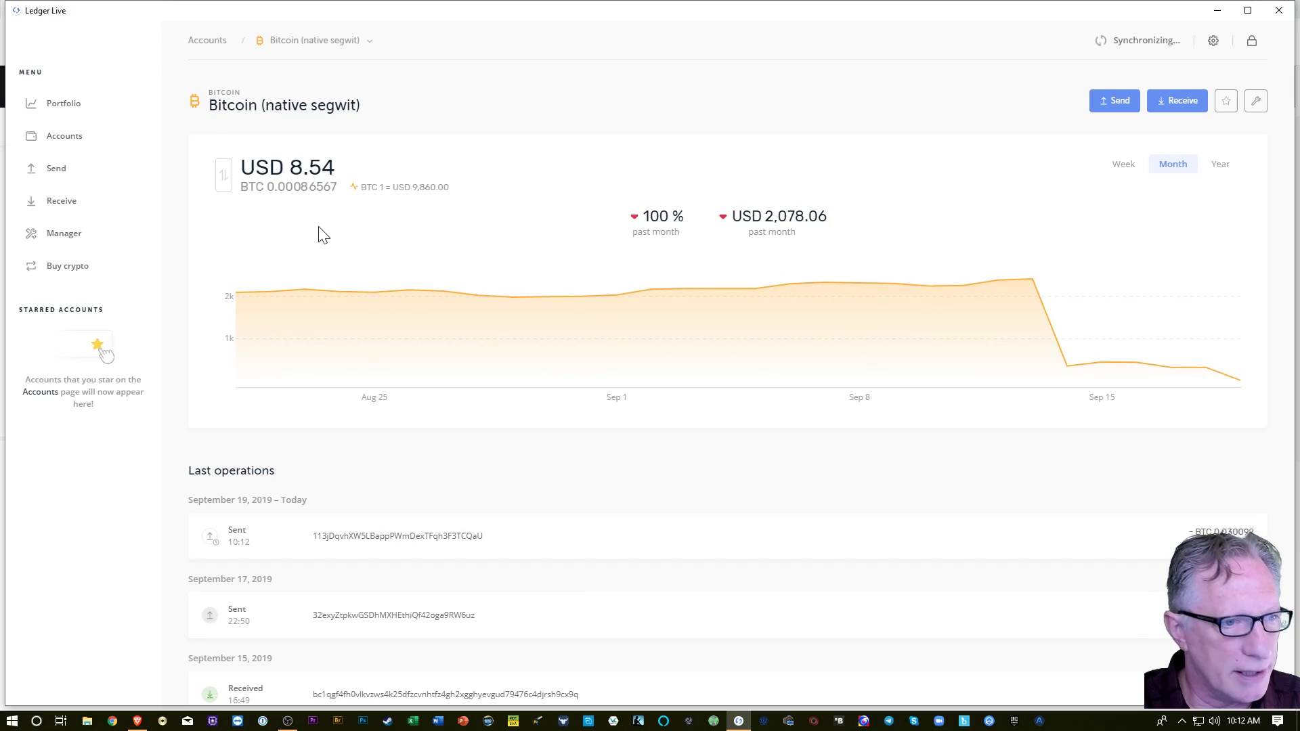
{"action": "mouse_move", "coordinate": [354, 319]}
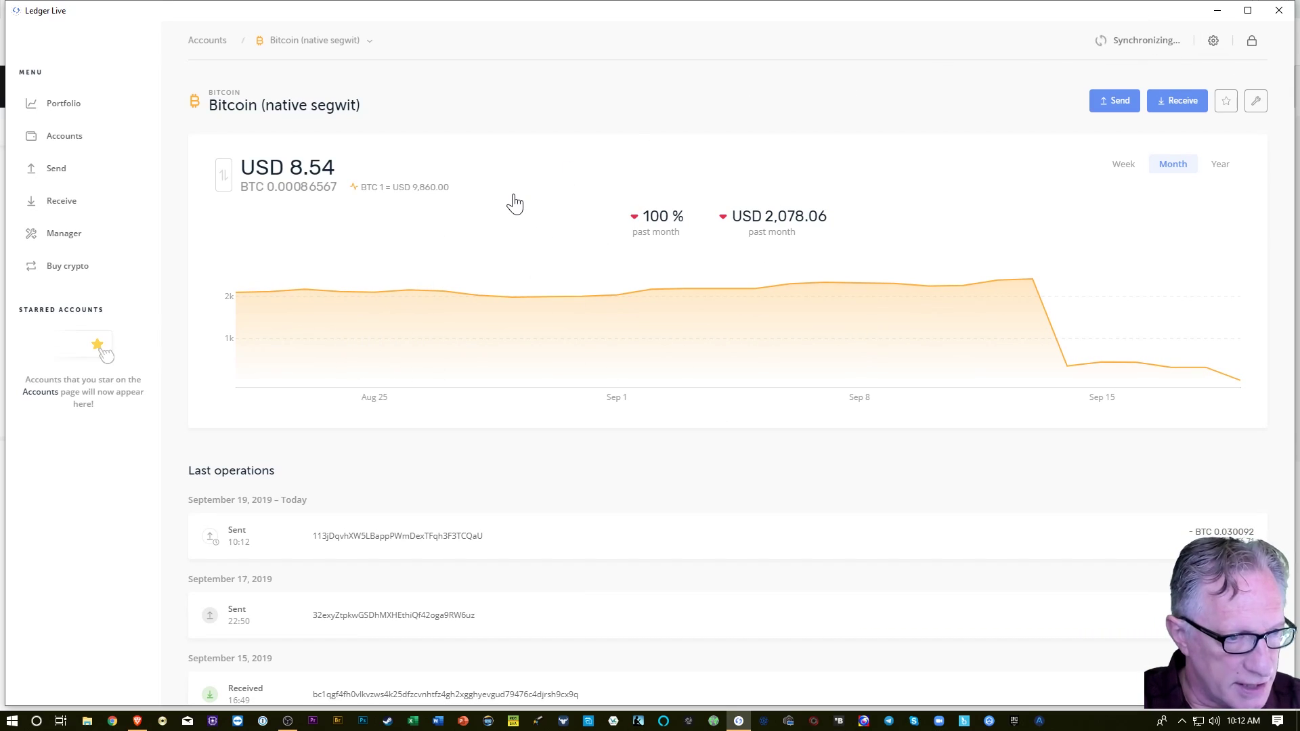
Back in Binance.US, view crypto Deposit & Withdrawal History until the 0.03 BTC deposit shows Completed
{"action": "left_click", "coordinate": [1216, 14]}
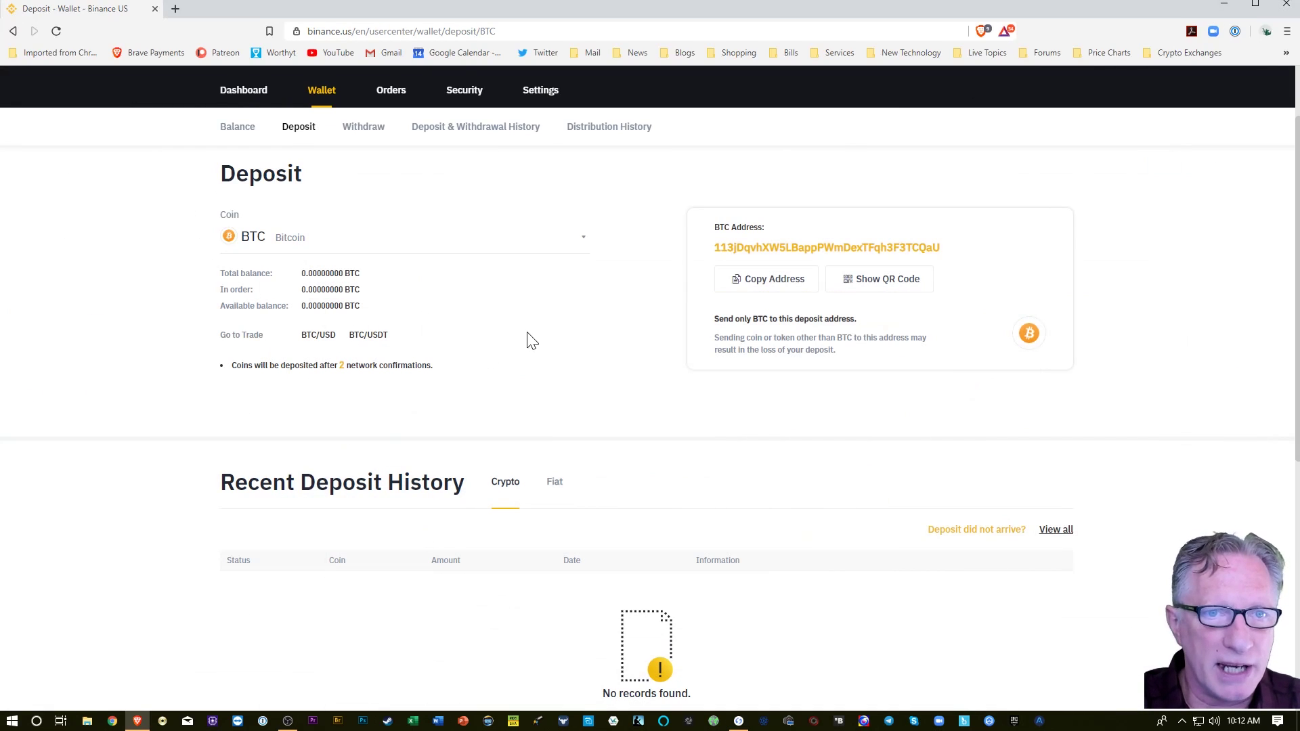
{"action": "left_click", "coordinate": [476, 129]}
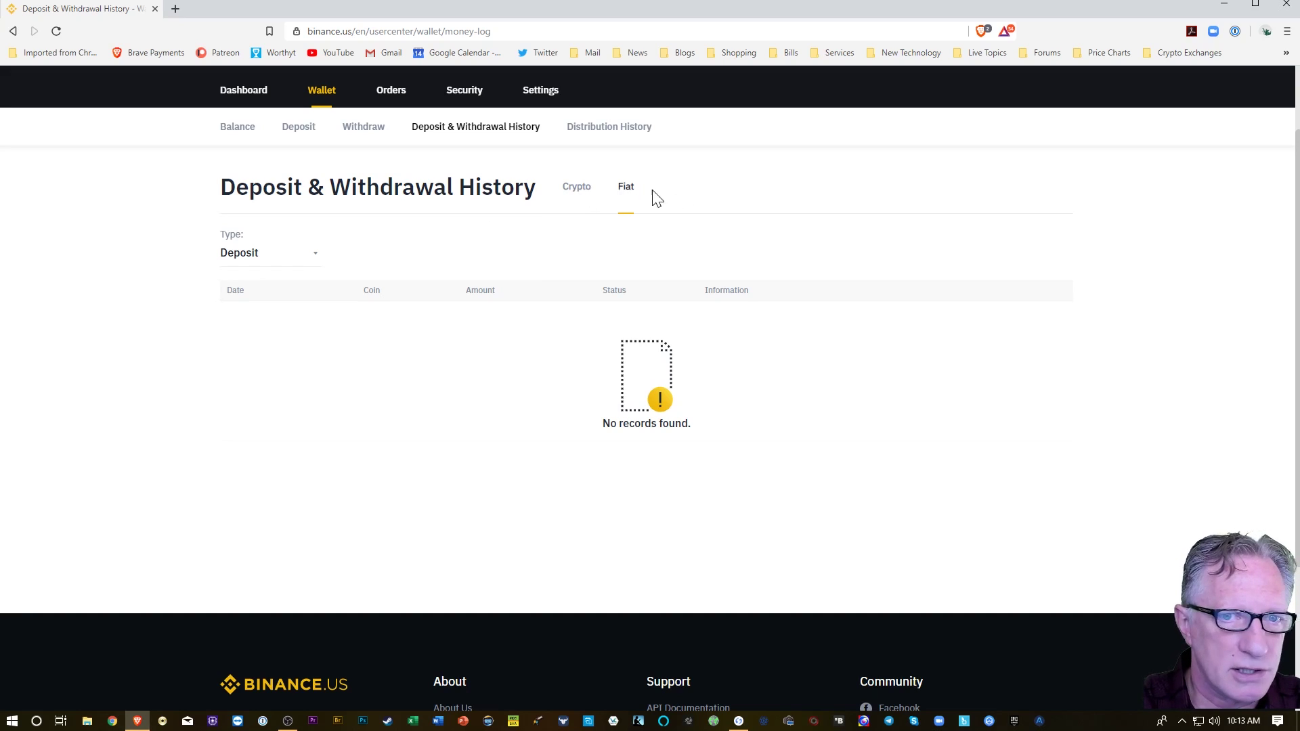
{"action": "left_click", "coordinate": [570, 196]}
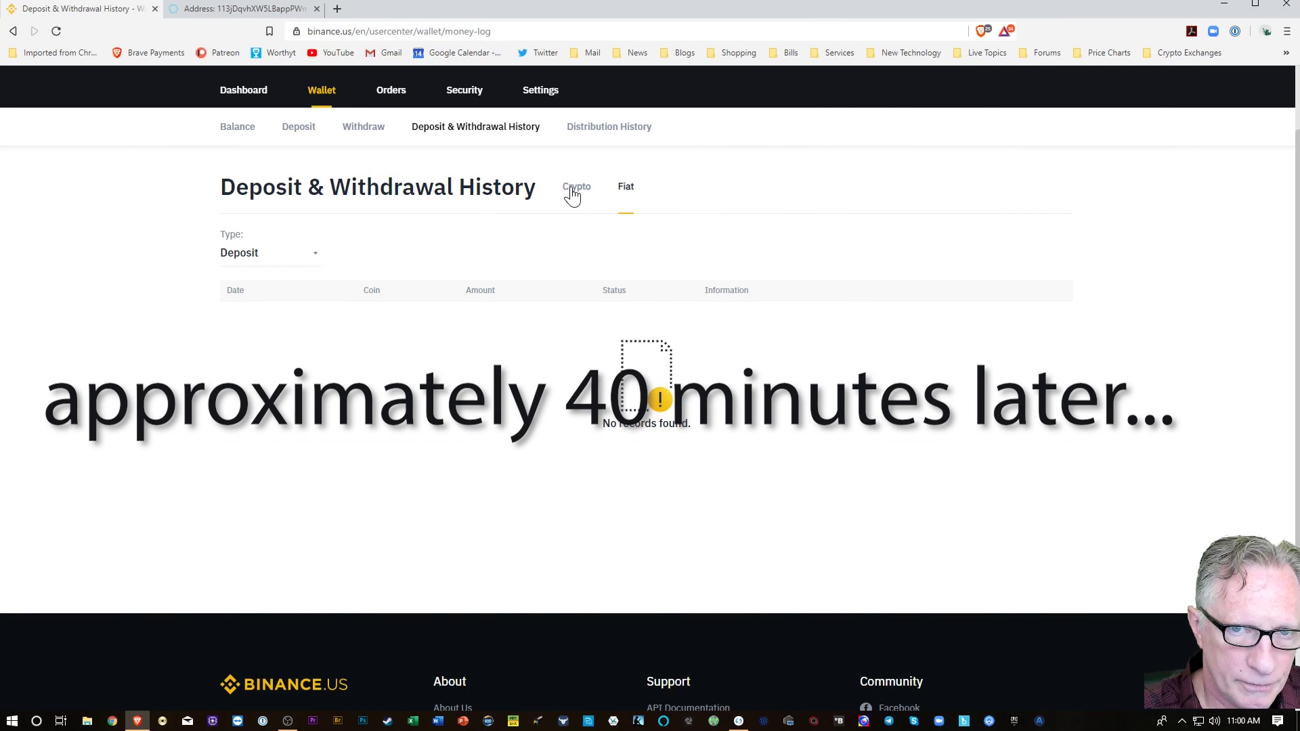
{"action": "left_click", "coordinate": [575, 190]}
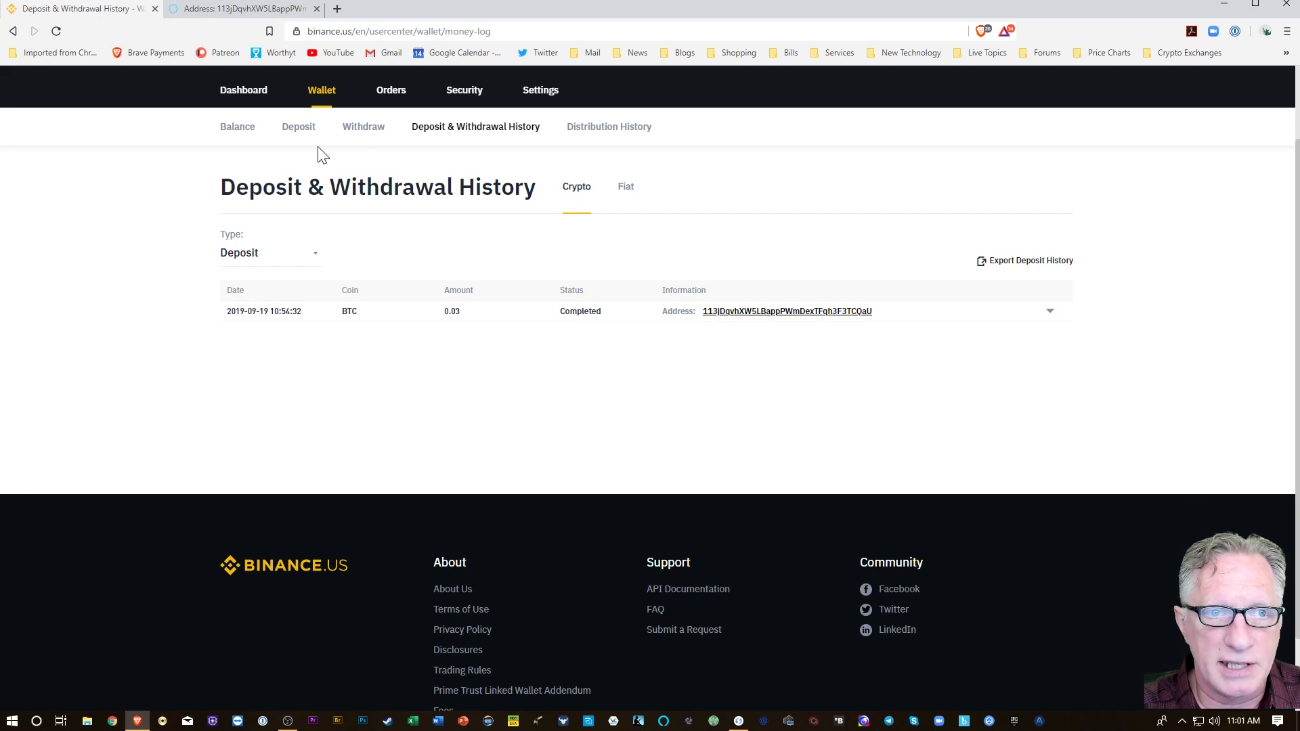
Open the Wallet Balance page and review the Fiat and Crypto tables showing 0.03 BTC worth $305.10
{"action": "left_click", "coordinate": [237, 132]}
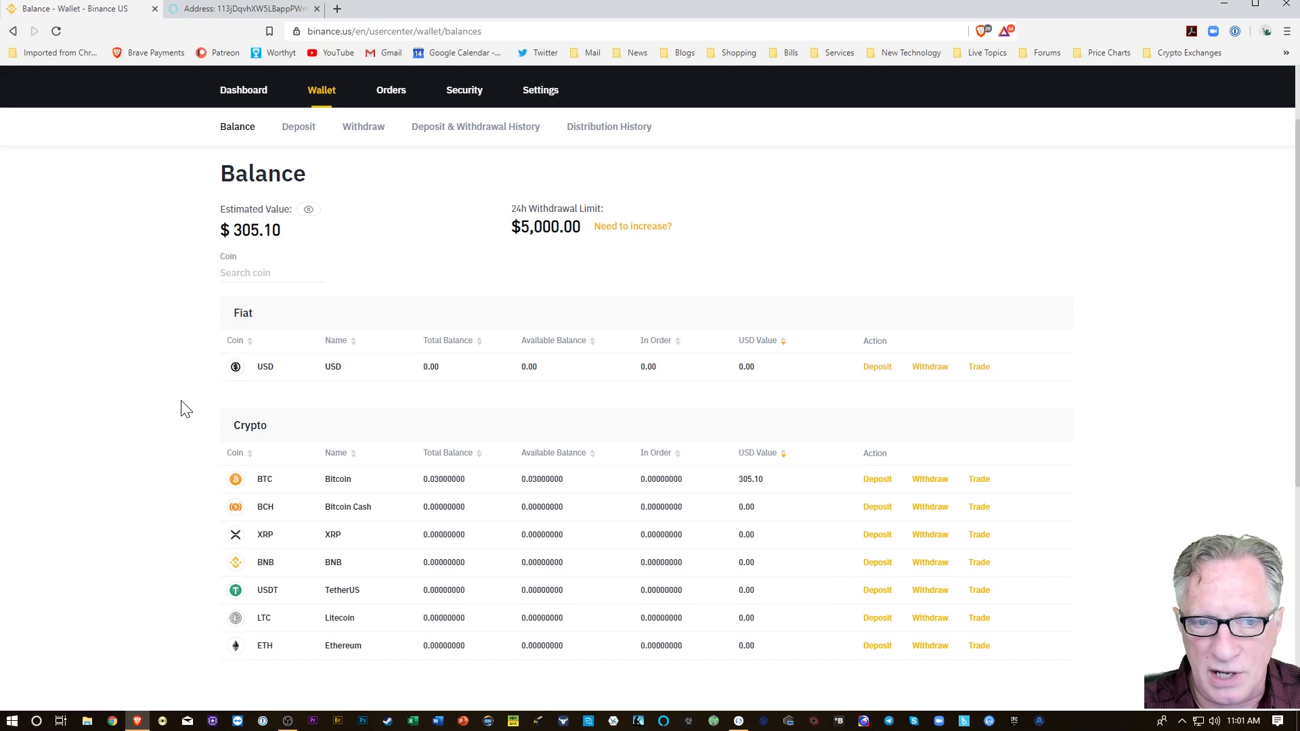
{"action": "scroll", "coordinate": [180, 406], "scroll_direction": "down", "scroll_amount": 2}
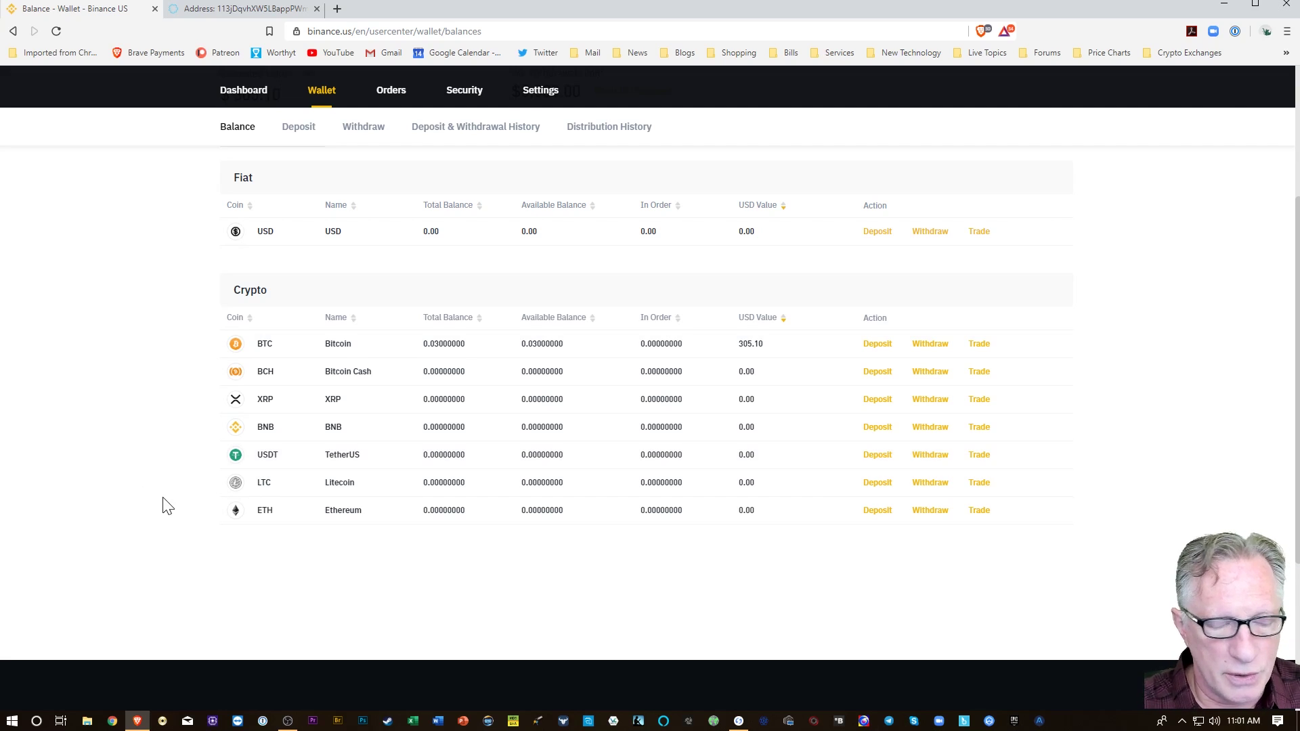
{"action": "scroll", "coordinate": [171, 496], "scroll_direction": "up", "scroll_amount": 1}
{"action": "scroll", "coordinate": [146, 475], "scroll_direction": "up", "scroll_amount": 1}
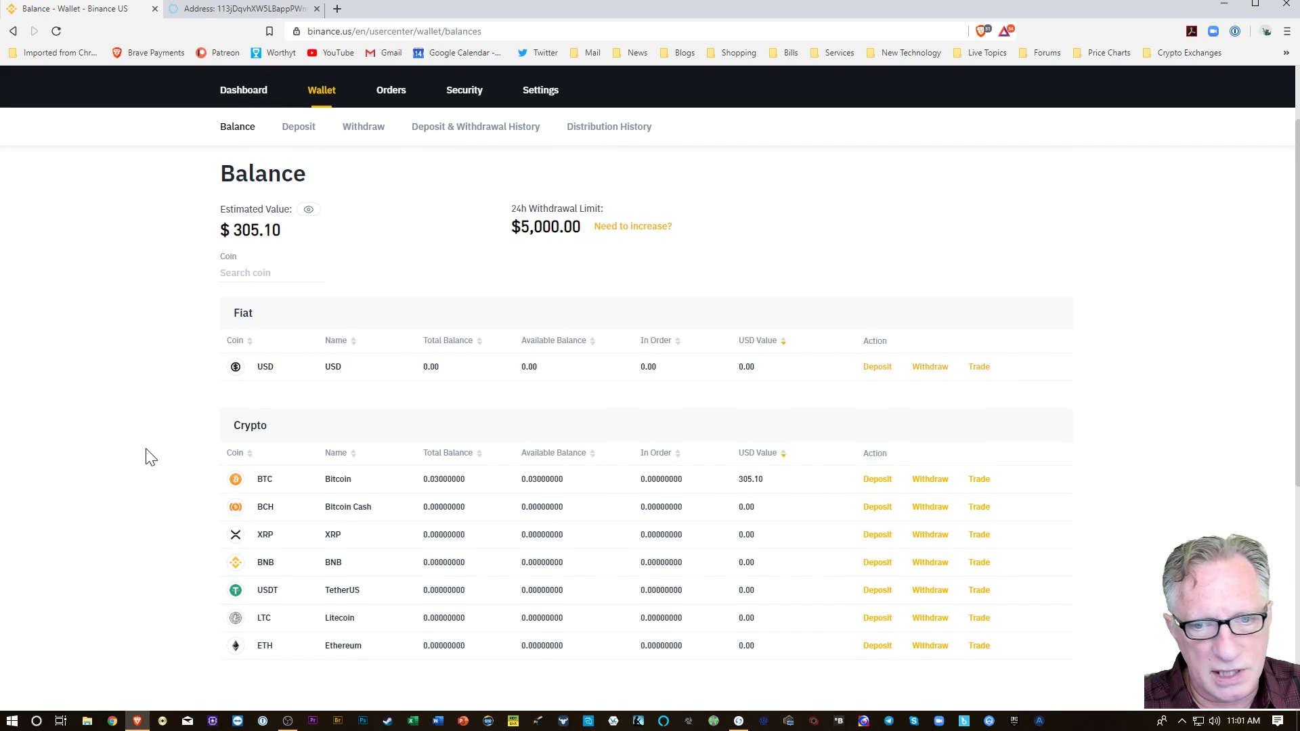
{"action": "scroll", "coordinate": [122, 454], "scroll_direction": "down", "scroll_amount": 1}
{"action": "scroll", "coordinate": [107, 466], "scroll_direction": "up", "scroll_amount": 1}
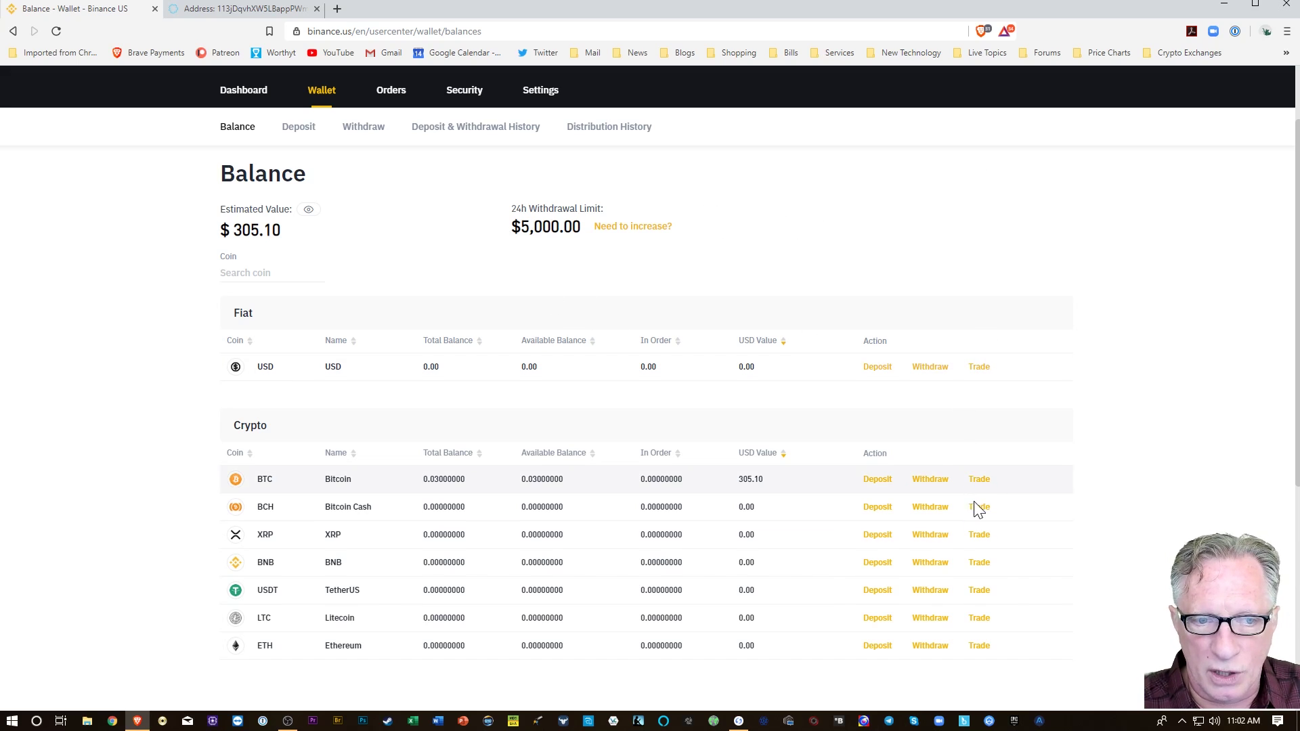
{"action": "mouse_move", "coordinate": [975, 515]}
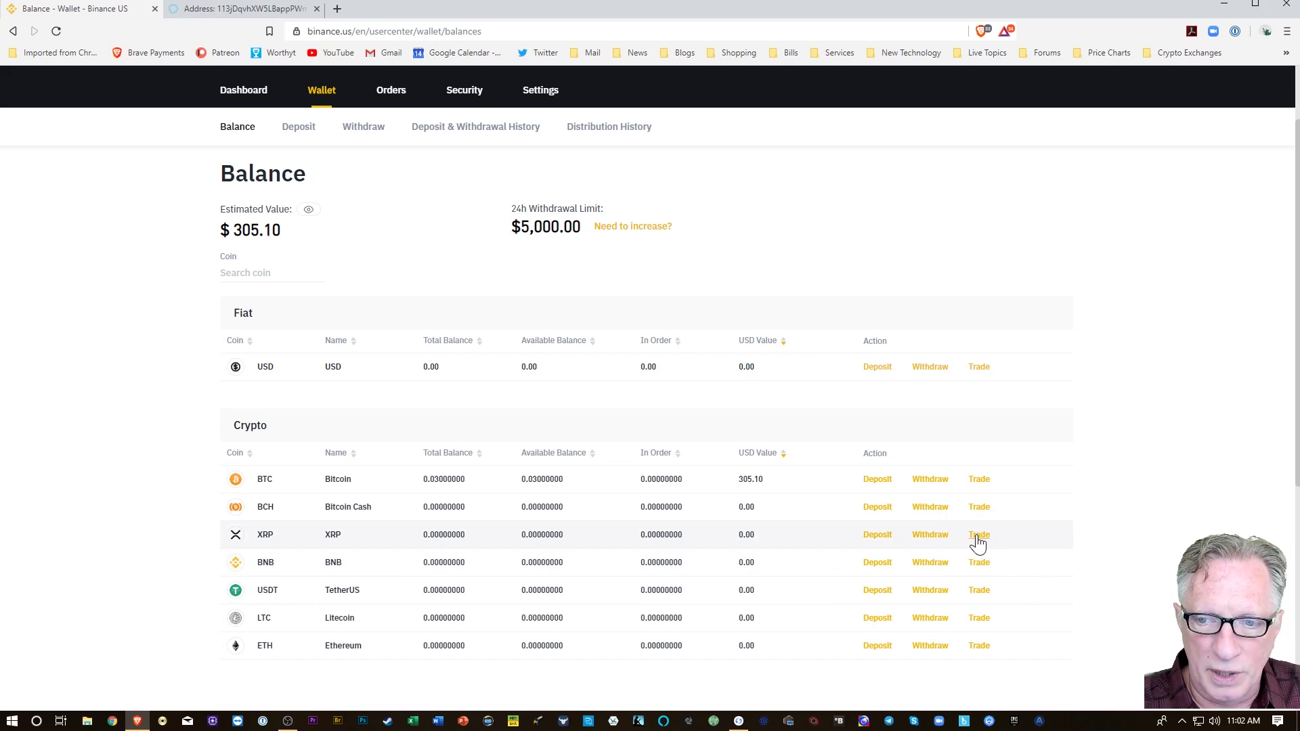
{"action": "left_click", "coordinate": [978, 536]}
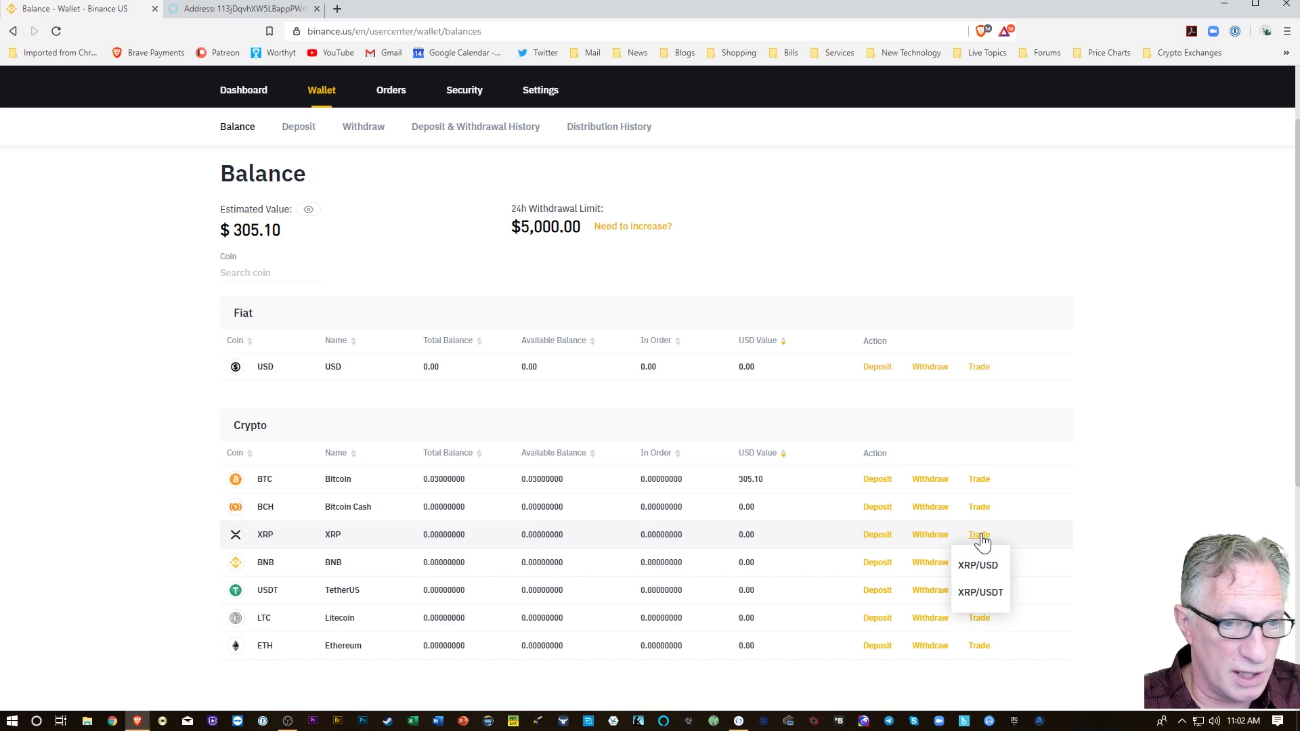
{"action": "left_click", "coordinate": [978, 564]}
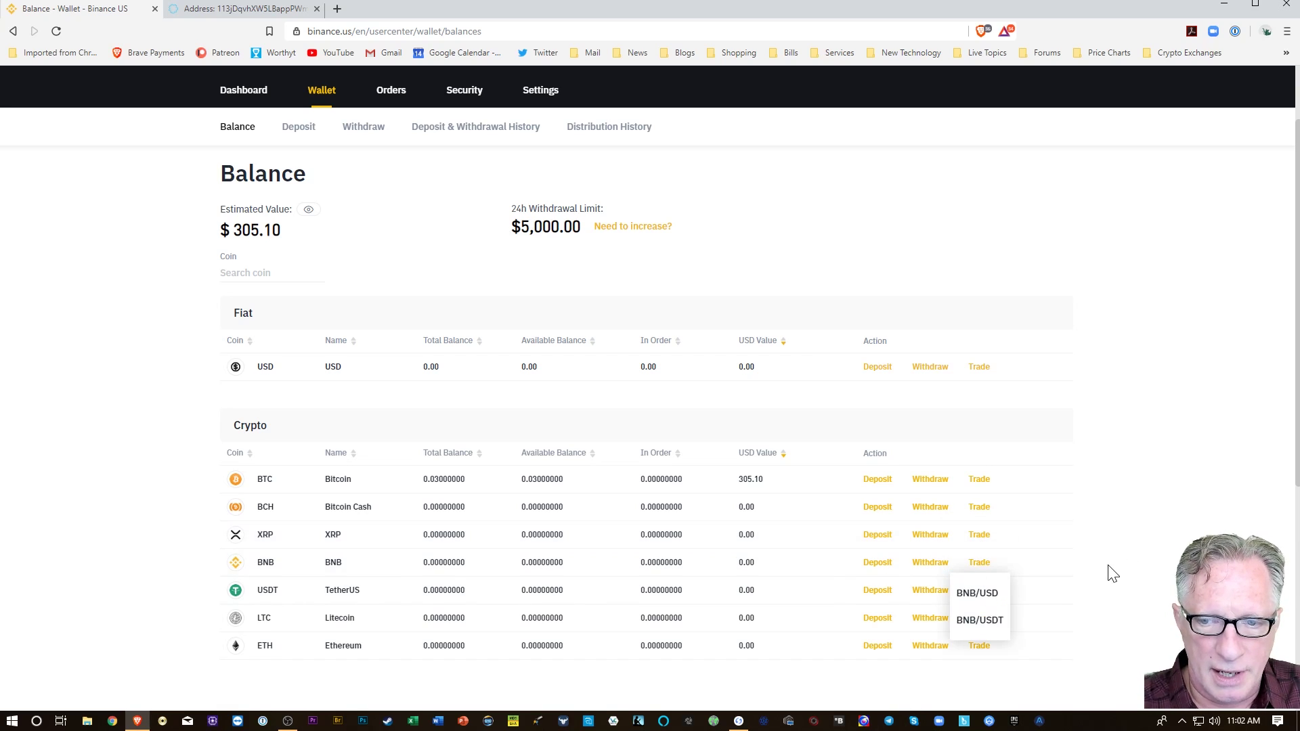
{"action": "left_click", "coordinate": [1130, 568]}
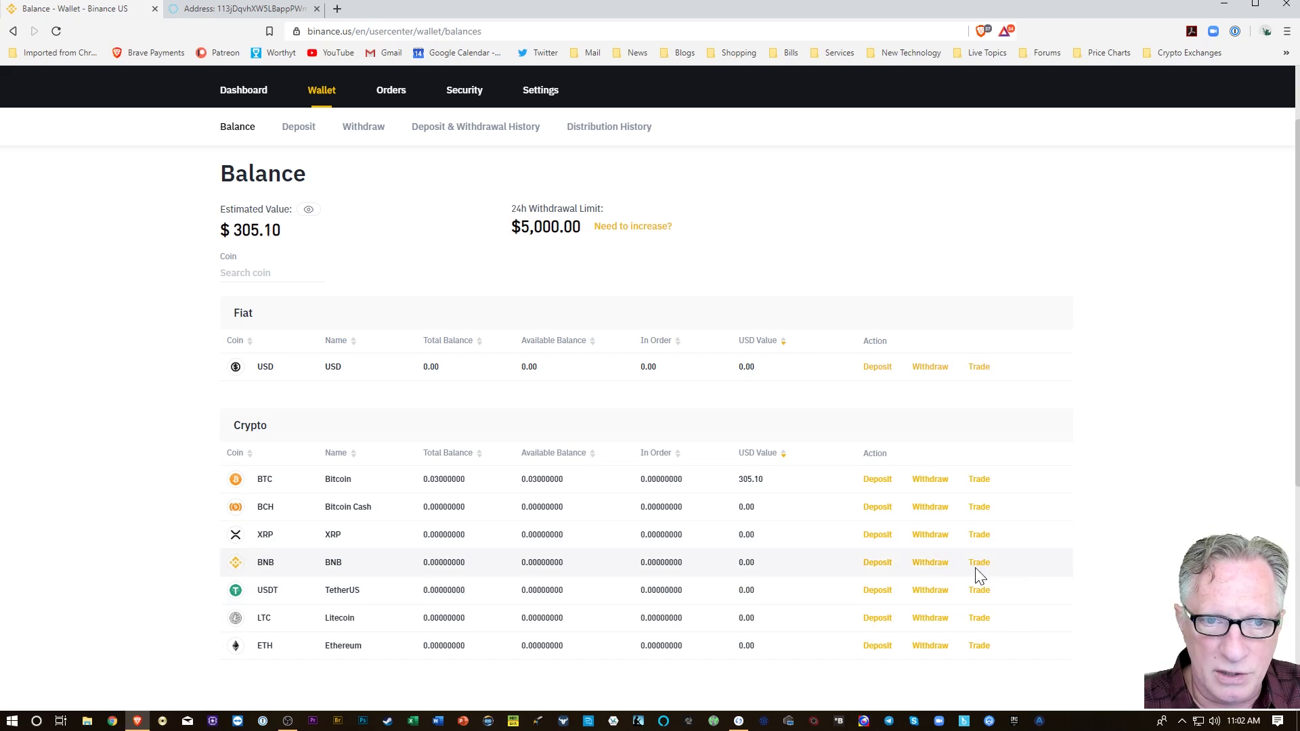